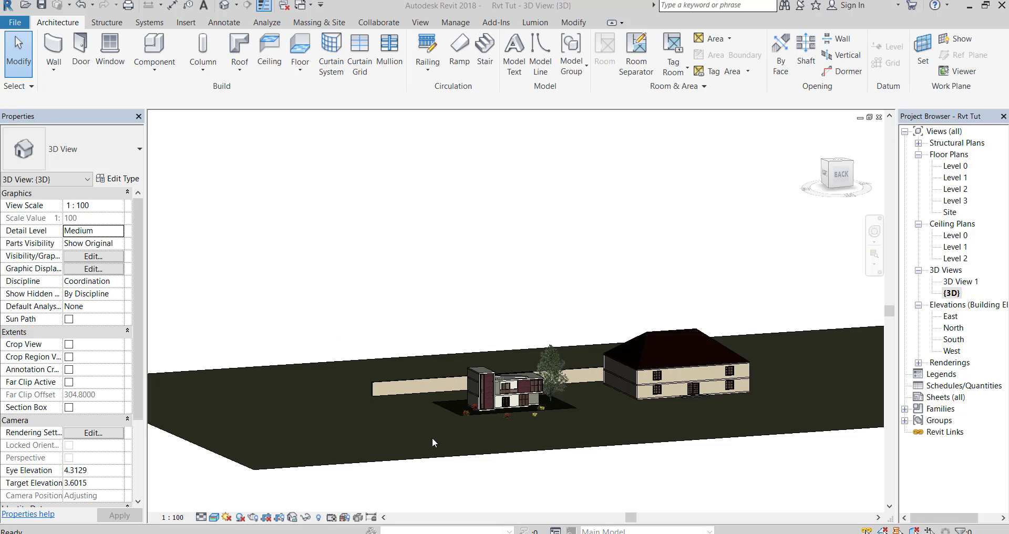
- Change the 3D view's visual style to Shaded
middle_click_drag(543, 436, 505, 413, "shift")
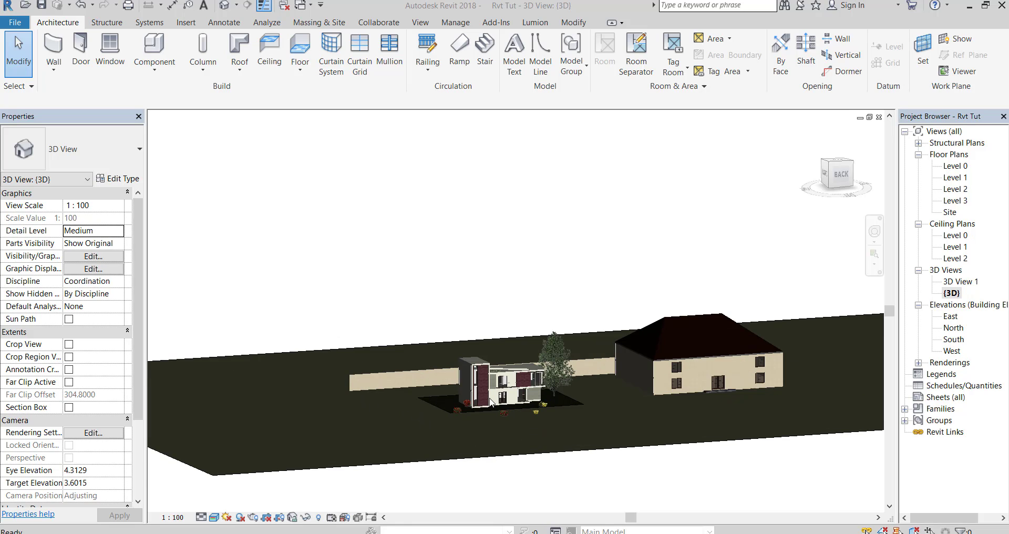
scroll(490, 402, "up", 3)
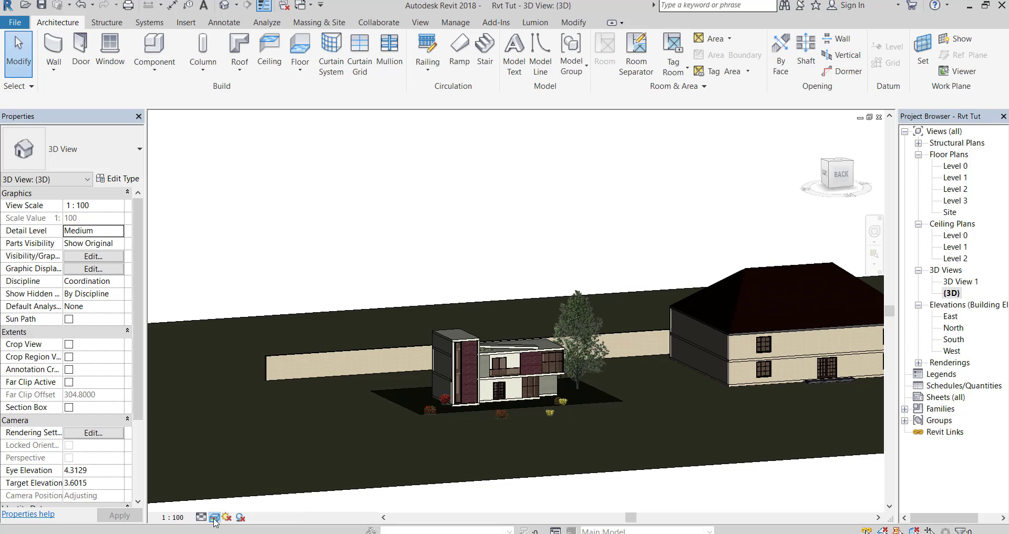
left_click(214, 517)
left_click(244, 466)
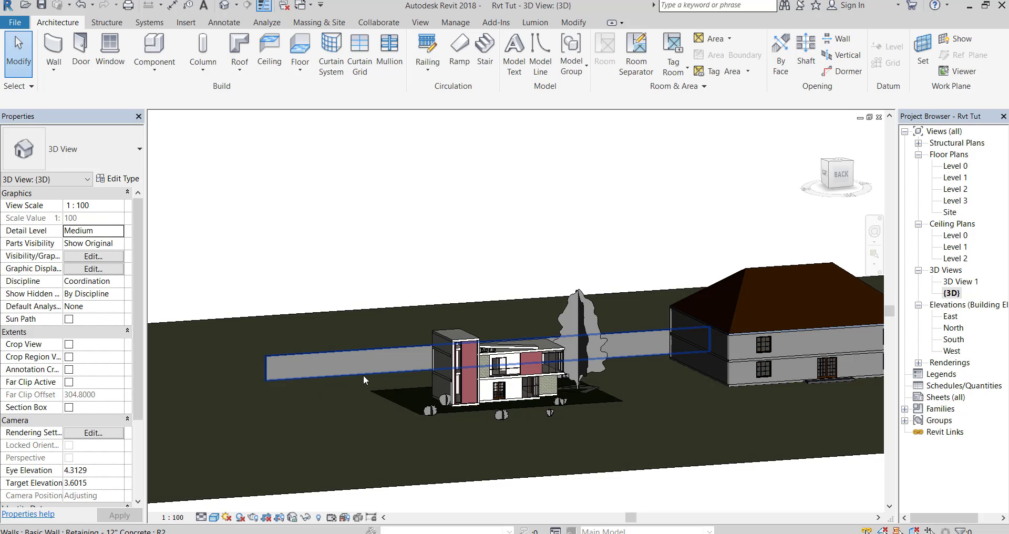
- Turn on the sun path in the 3D view, continuing with the current sun settings
mouse_move(364, 374)
middle_mouse_down("shift")
mouse_move(469, 424)
mouse_move(483, 465)
mouse_move(464, 376)
mouse_move(358, 360)
mouse_move(317, 400)
middle_mouse_up("shift")
left_click(227, 517)
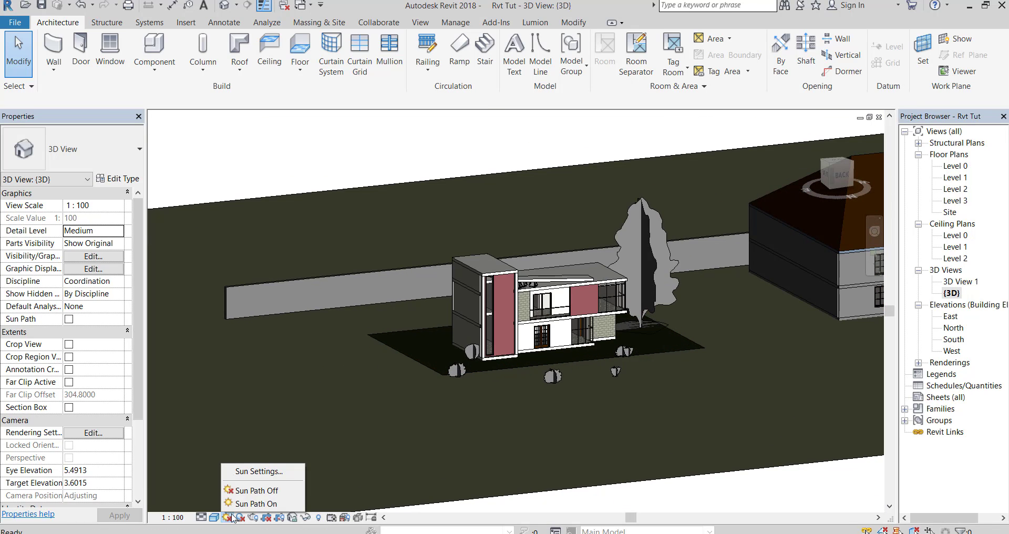
left_click(259, 502)
left_click(440, 306)
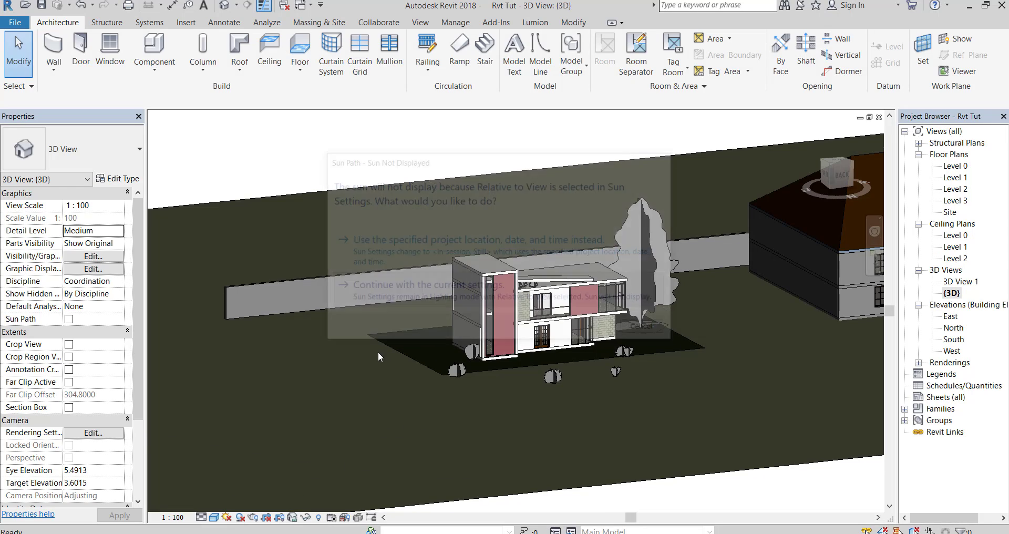
- Review the Sun Settings for the solar study type, presets, azimuth and altitude, leaving them as they are
left_click(227, 517)
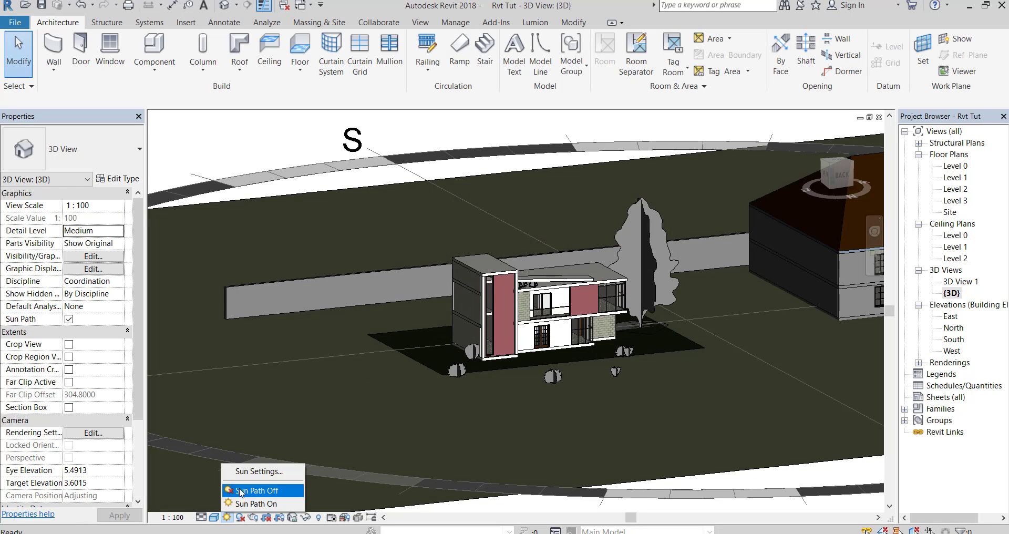
left_click(253, 470)
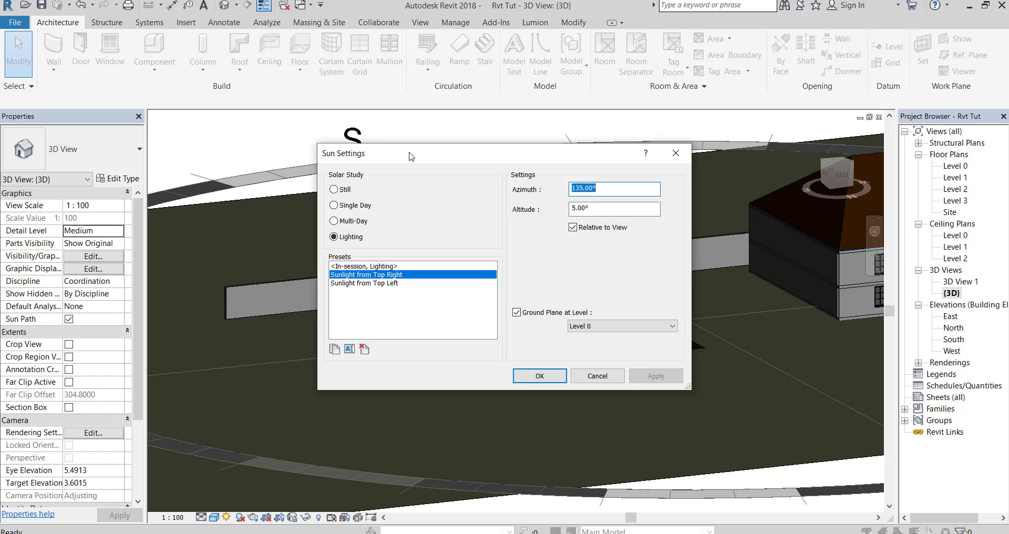
left_click_drag(411, 156, 93, 226)
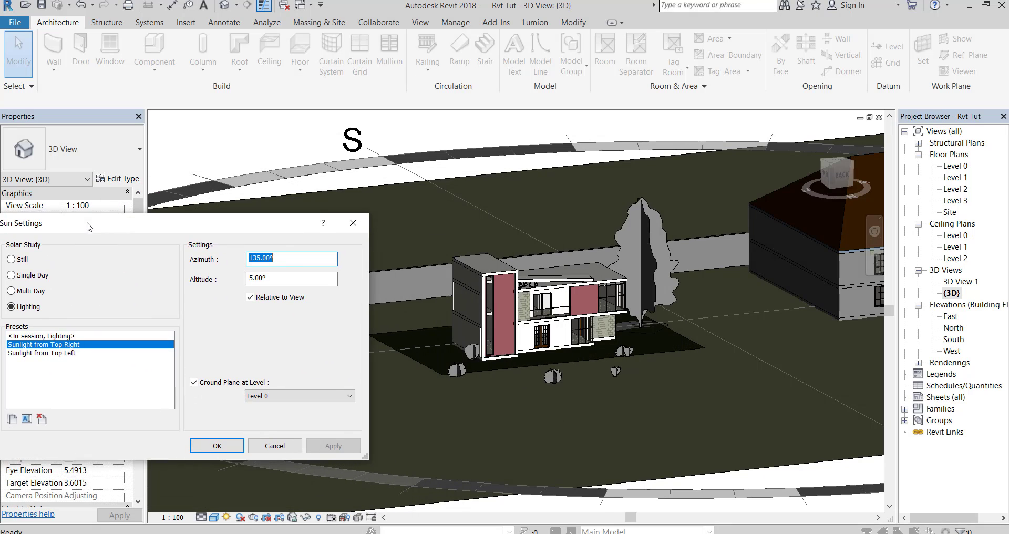
left_click(359, 222)
- Turn on shadows in the 3D view and check how they fall around both buildings
scroll(379, 297, "down", 5)
middle_click_drag(380, 304, 377, 354, "shift")
scroll(361, 367, "up", 2)
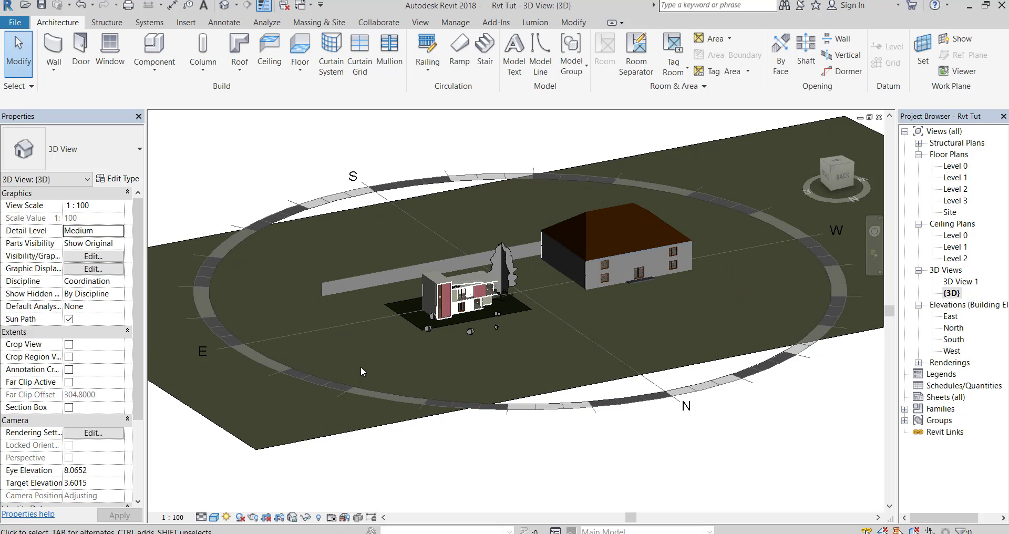
left_click(240, 519)
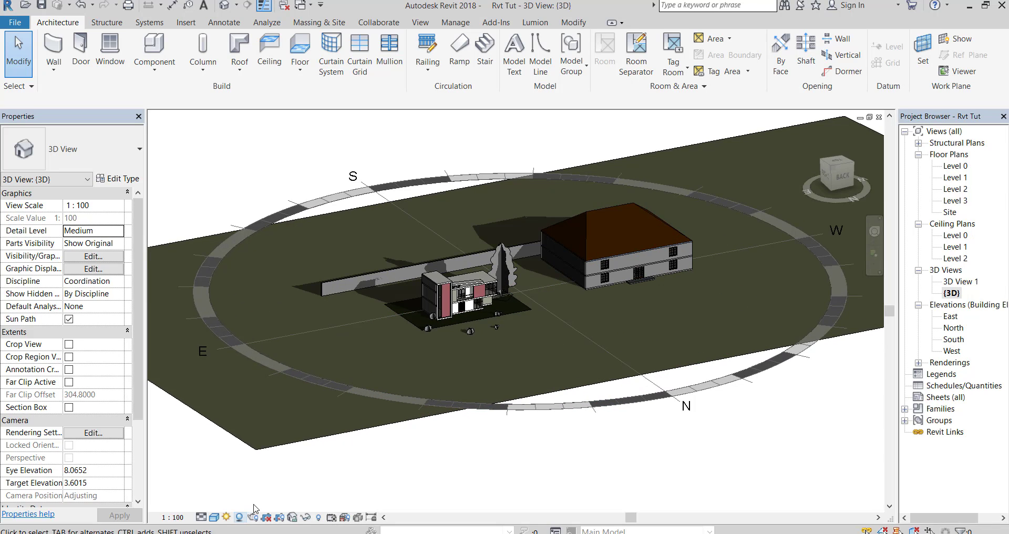
scroll(481, 292, "up", 2)
middle_click_drag(355, 317, 388, 360)
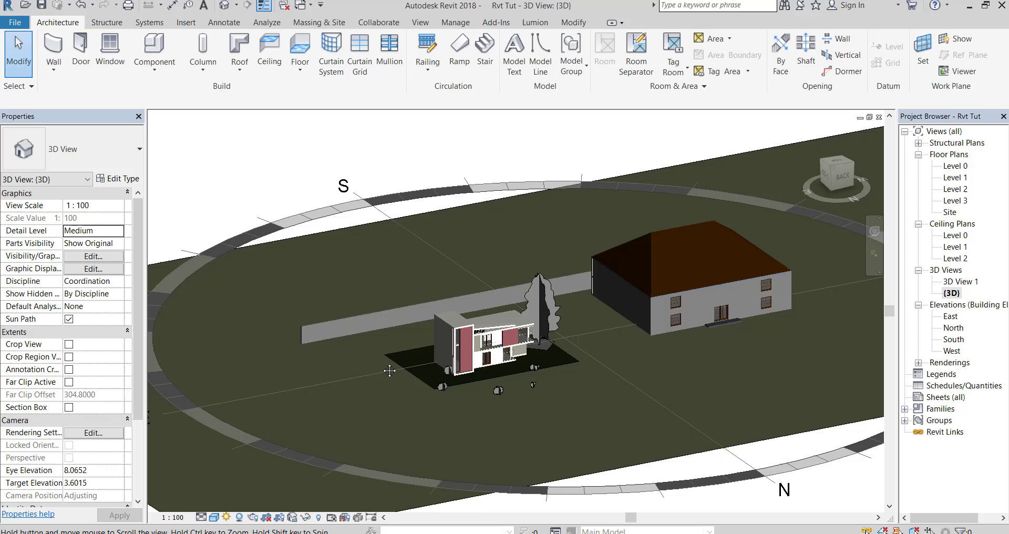
scroll(389, 360, "down", 1)
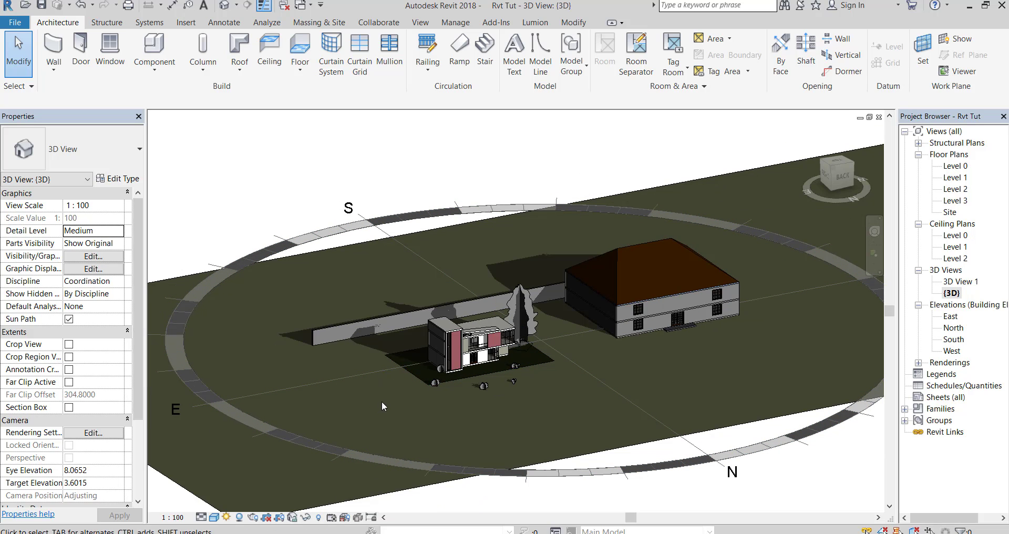
middle_click_drag(382, 402, 440, 392, "shift")
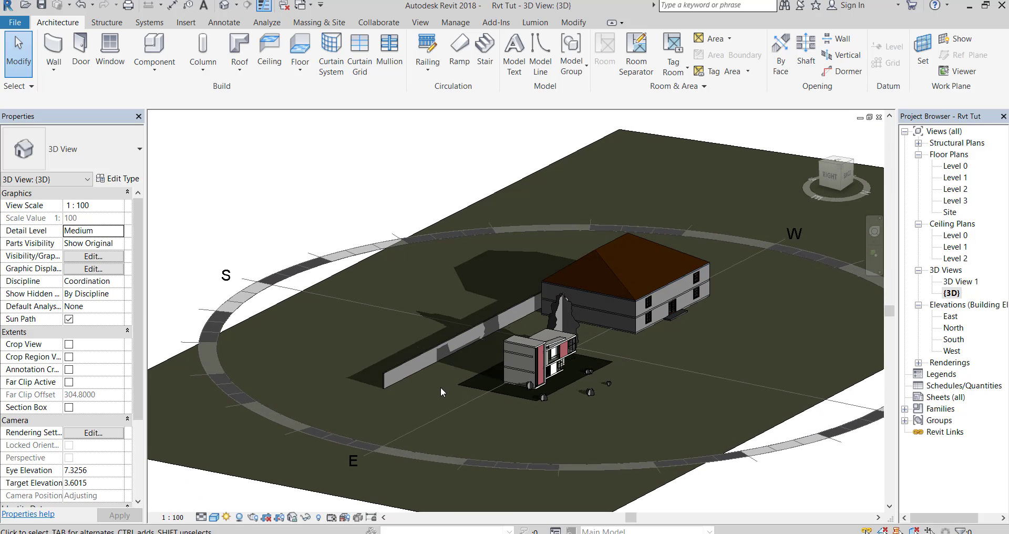
- Place a perspective camera at the front of the site, targeting past the small modern house toward the long wall
left_click(238, 6)
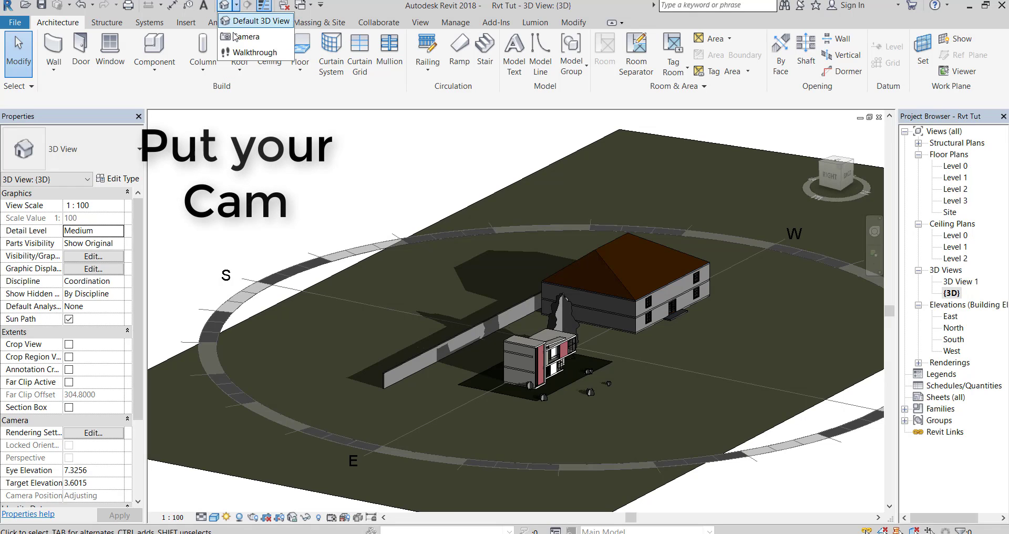
left_click(263, 35)
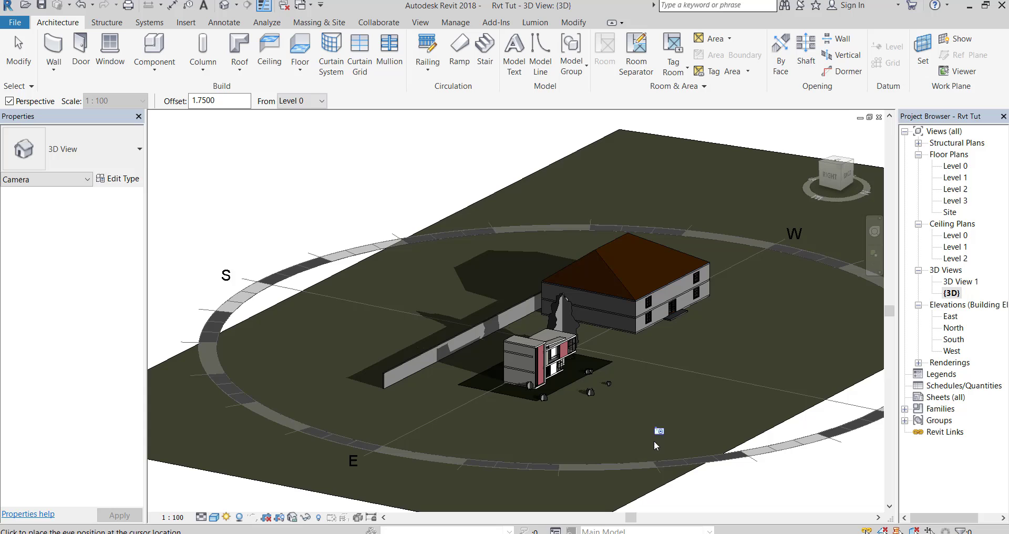
left_click(603, 491)
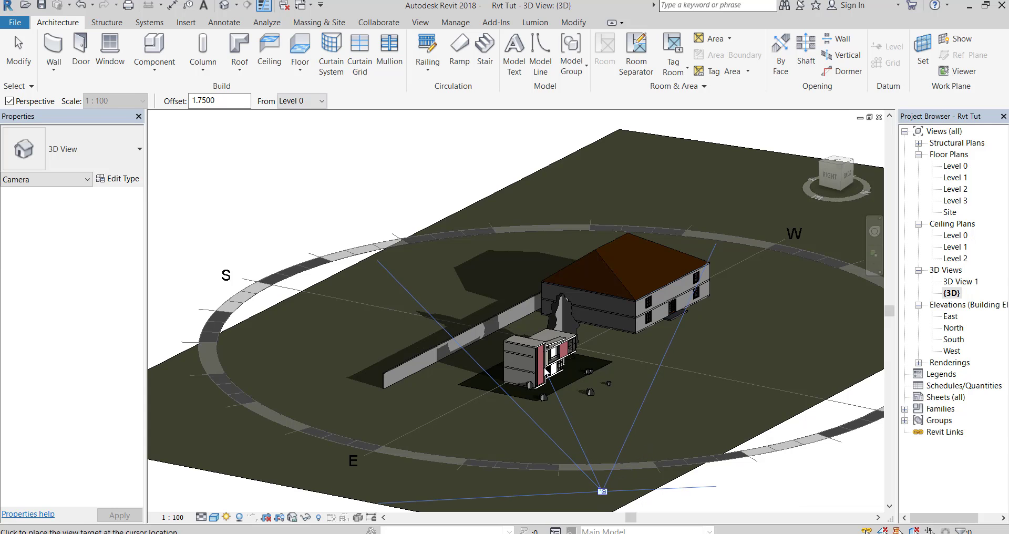
left_click(516, 398)
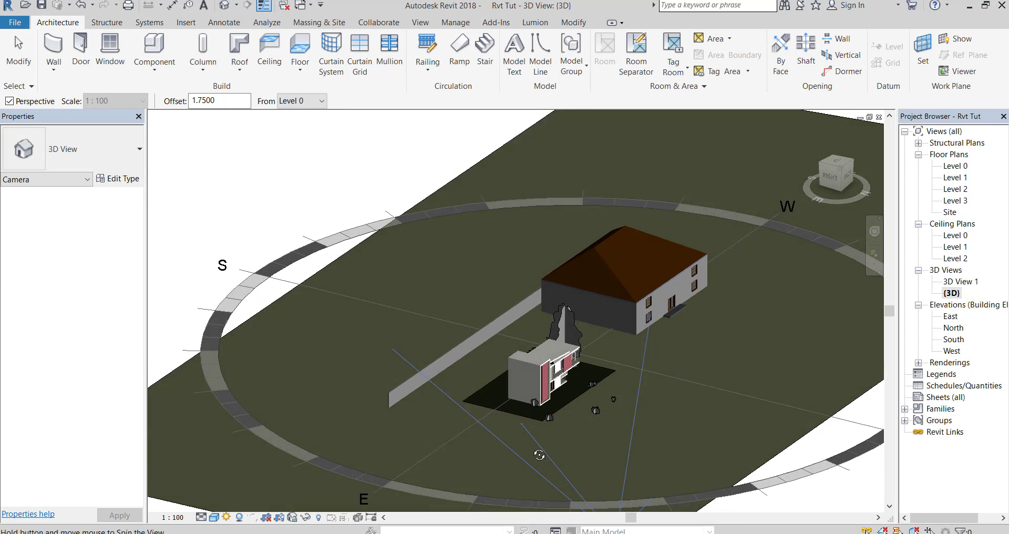
middle_click_drag(689, 460, 585, 411, "shift")
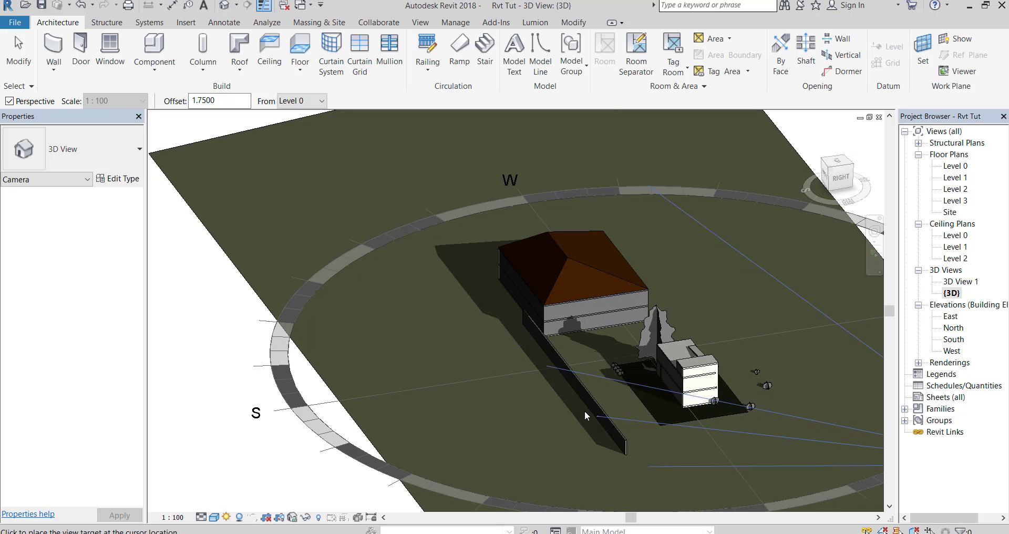
left_click(518, 363)
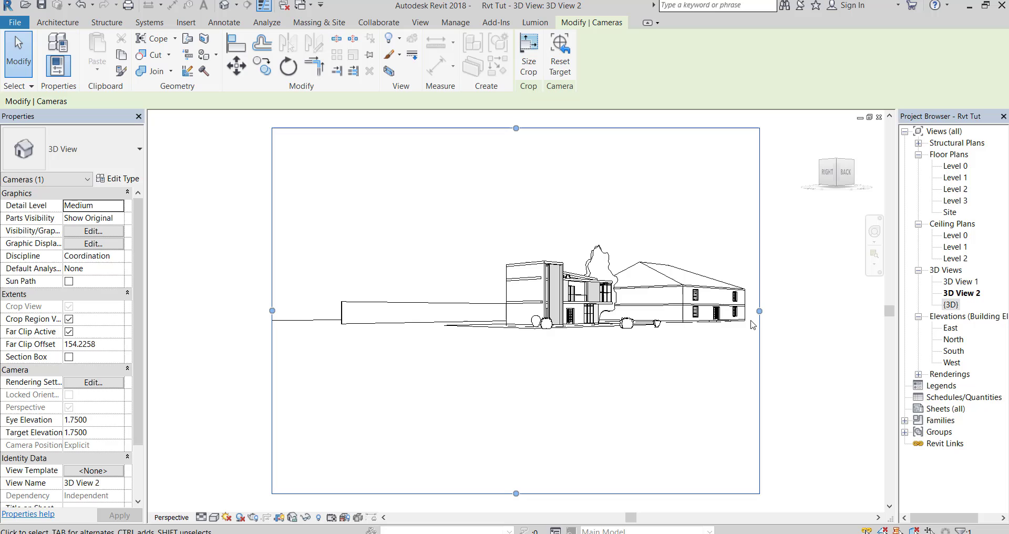
- Resize the camera view's crop region by extending its right edge, raising its bottom edge and trimming its left edge
left_click_drag(760, 311, 809, 313)
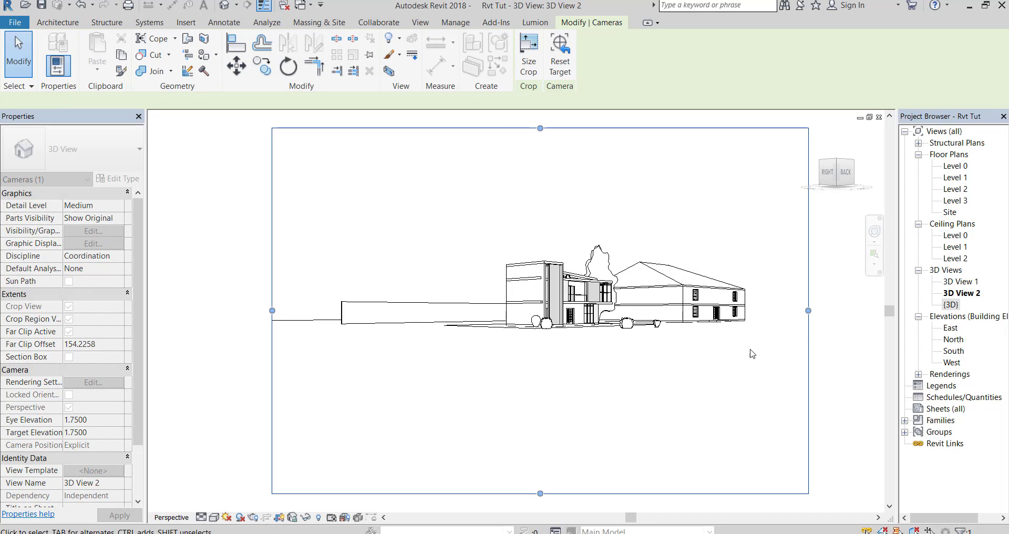
left_click_drag(542, 496, 541, 463)
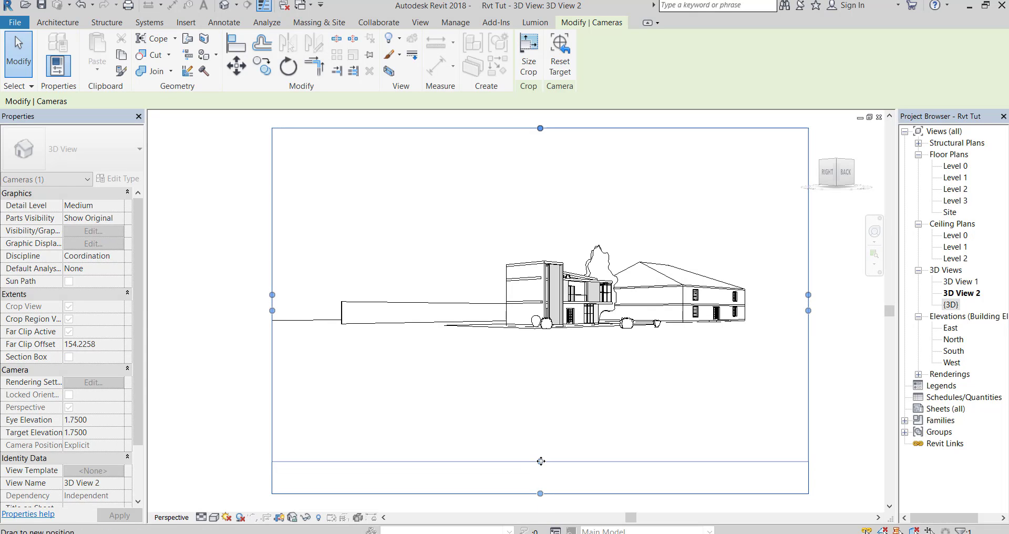
left_click_drag(273, 295, 309, 295)
left_click(261, 329)
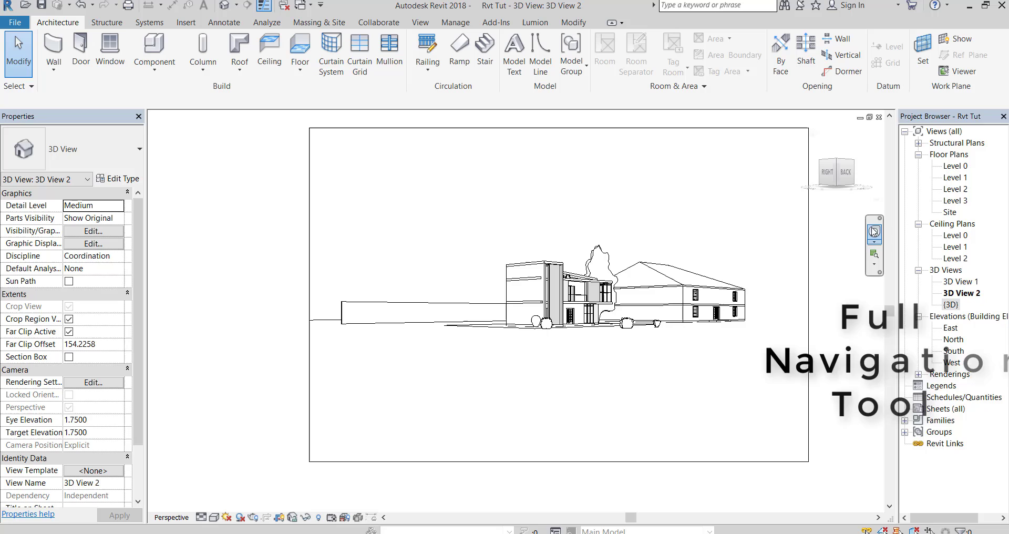
- Reframe the camera view with the full navigation wheel so the small house appears larger with the other building beside it
left_click(874, 231)
left_click_drag(449, 404, 495, 318)
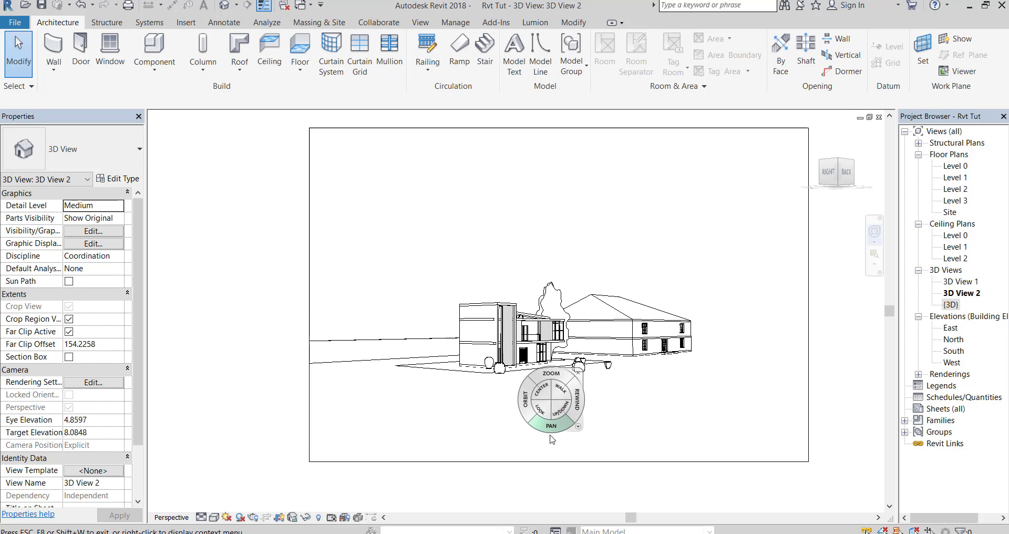
left_click_drag(543, 418, 506, 379)
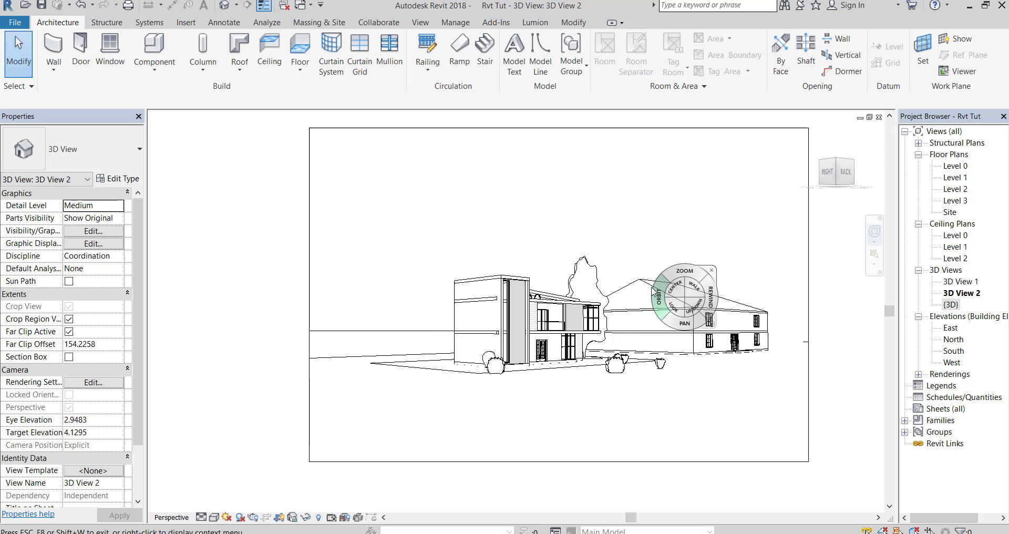
left_click(688, 280)
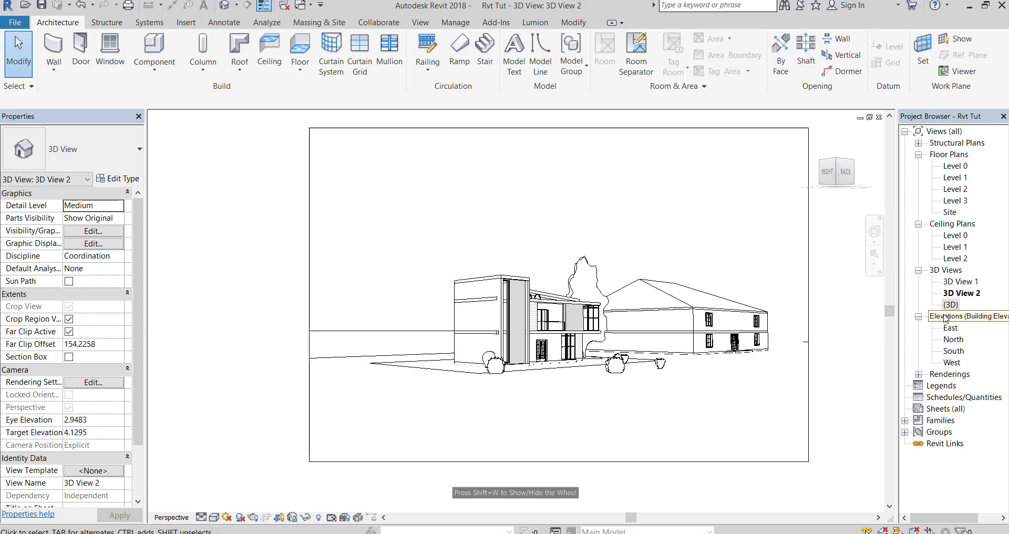
- Switch to the 3D View 1 camera view and open its Rendering settings, clear of the building
double_click(960, 282)
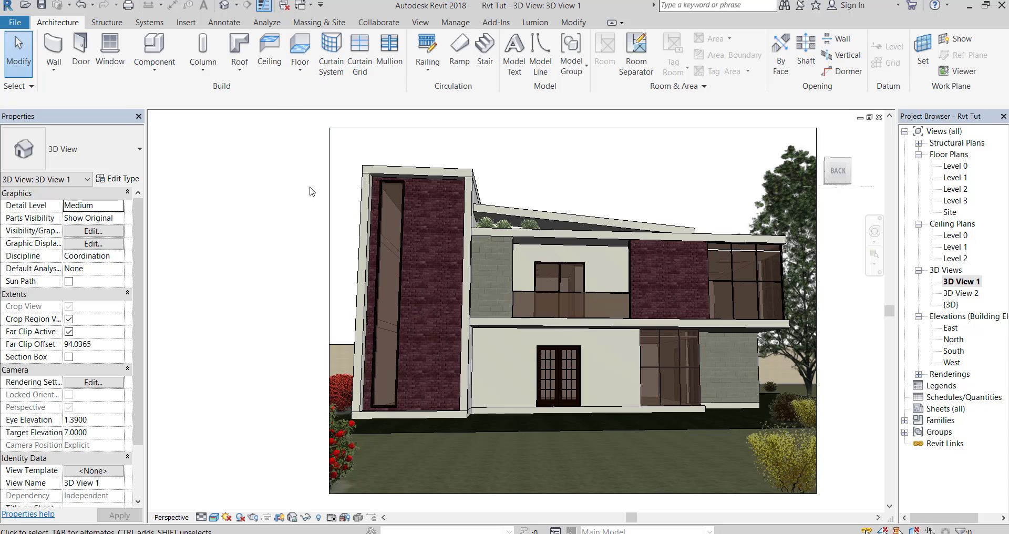
left_click(421, 23)
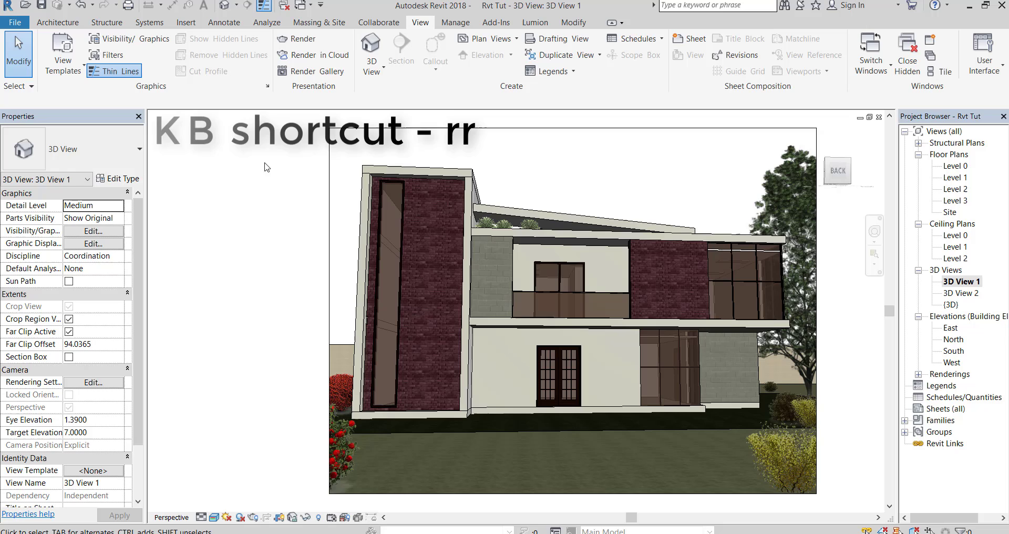
key("r")
key("r")
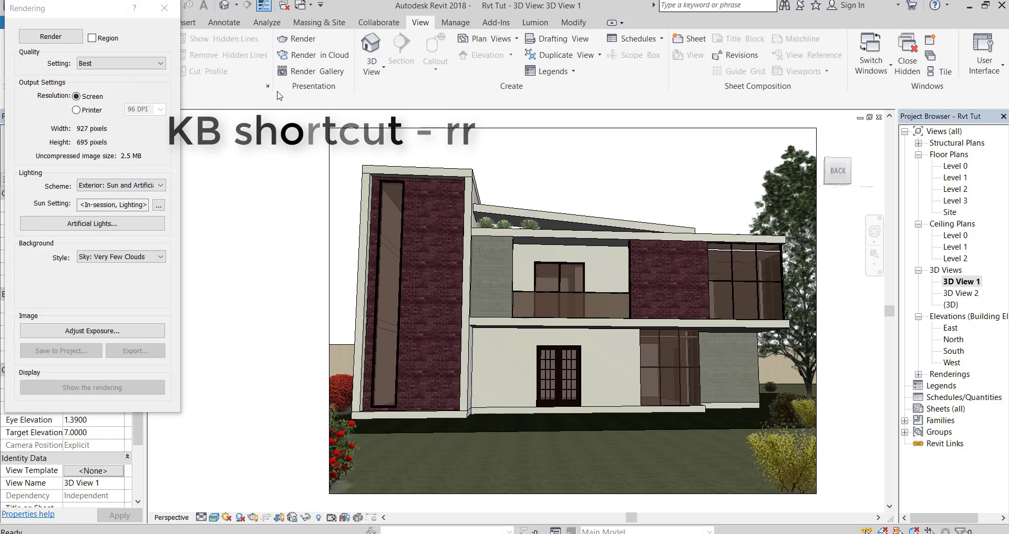
left_click_drag(95, 15, 123, 79)
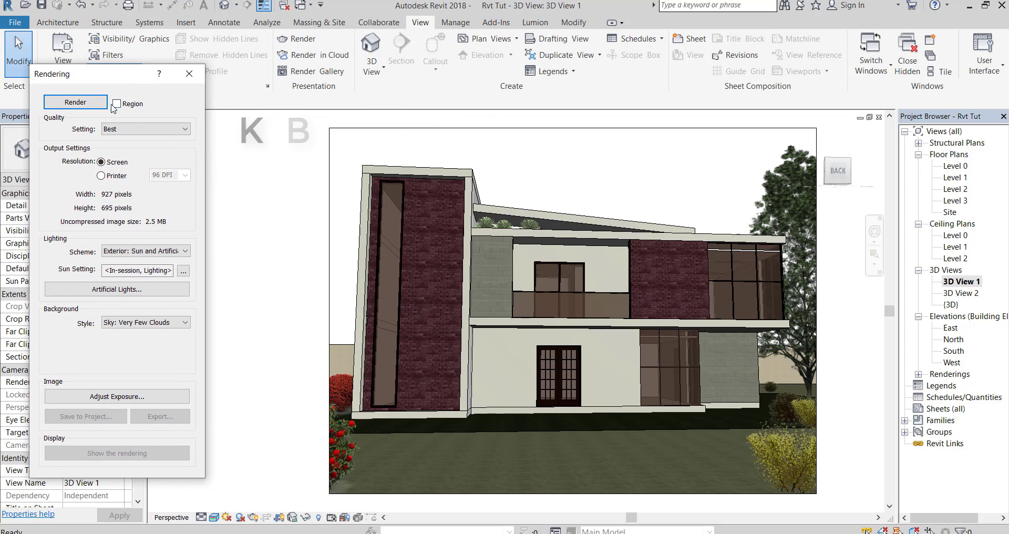
- Enable region rendering and stretch the render region to cover nearly the whole cropped view
left_click(117, 104)
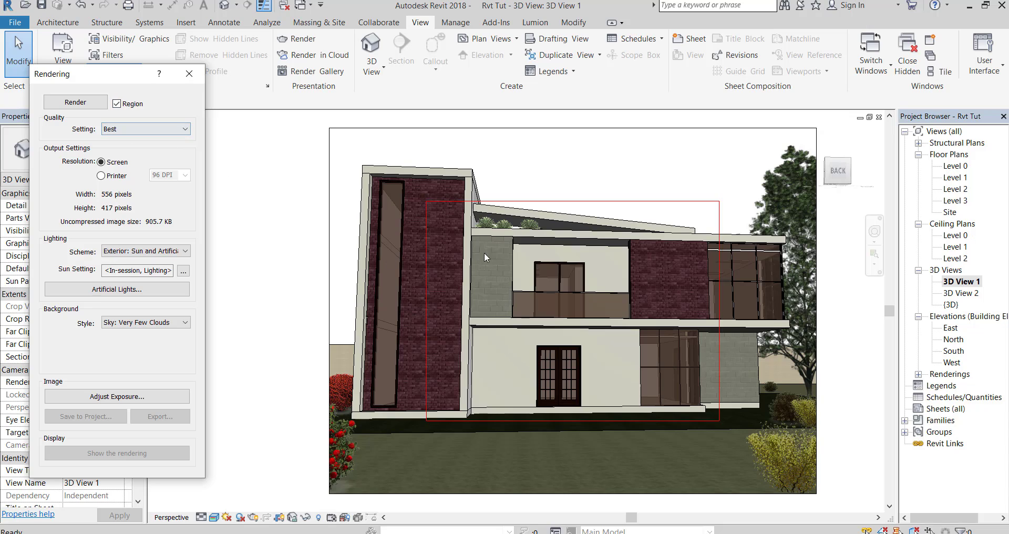
left_click(510, 202)
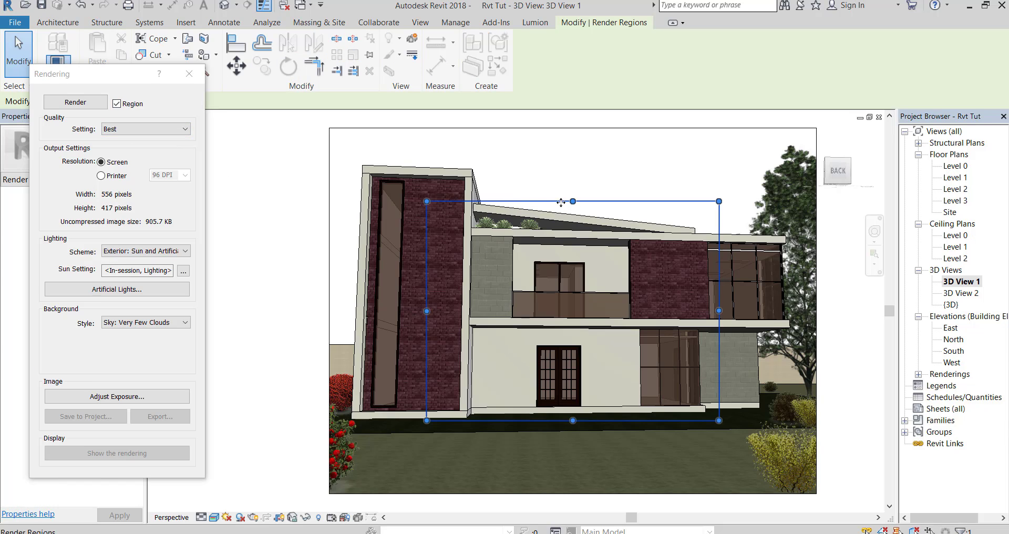
left_click_drag(573, 201, 573, 132)
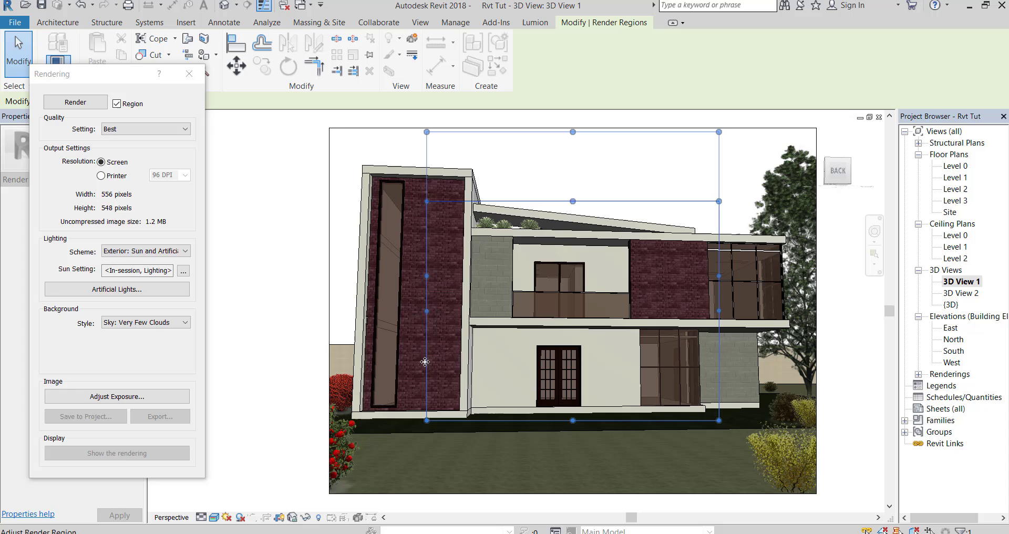
left_click_drag(419, 431, 329, 497)
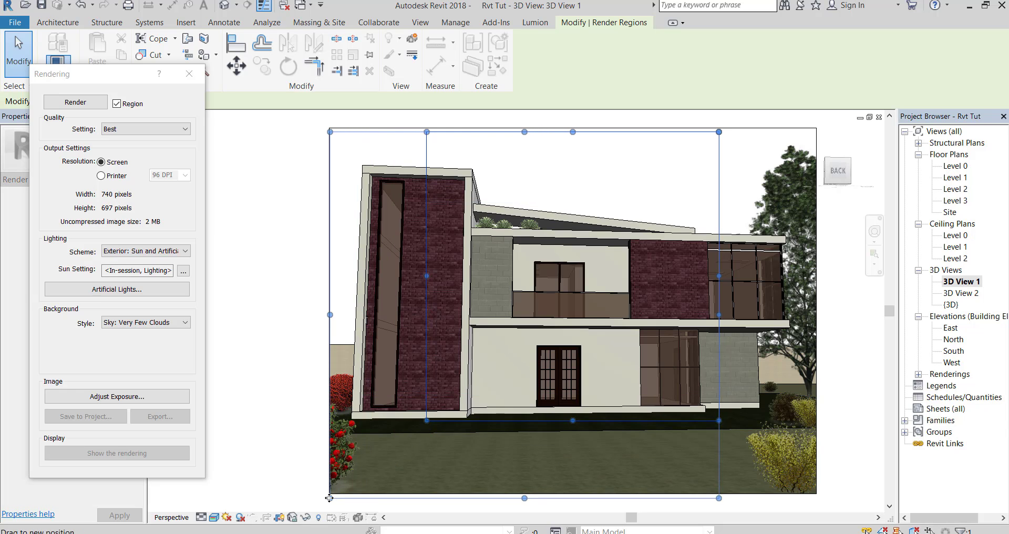
left_click_drag(719, 498, 812, 491)
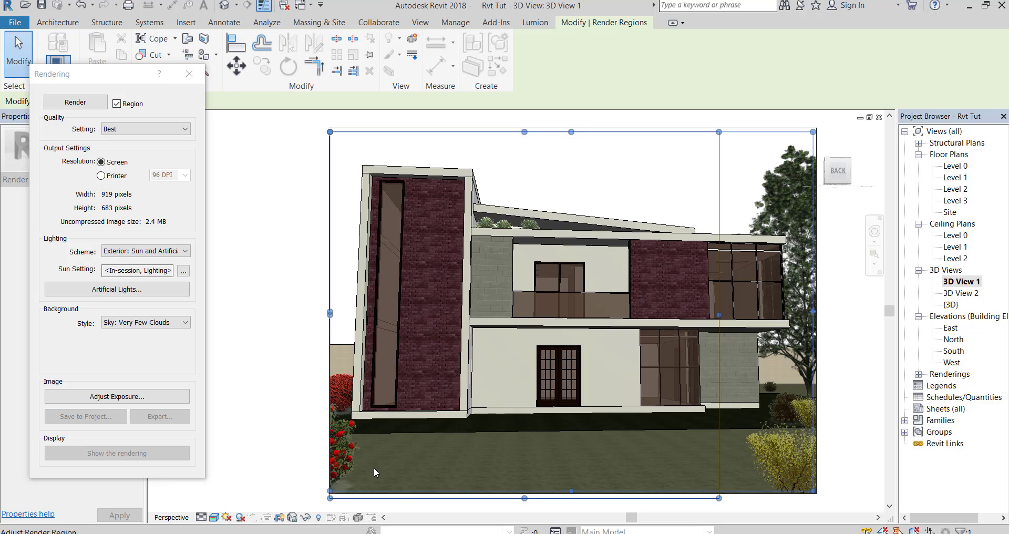
- Set the render quality to Draft and the lighting scheme to Exterior: Sun and Artificial
left_click(144, 131)
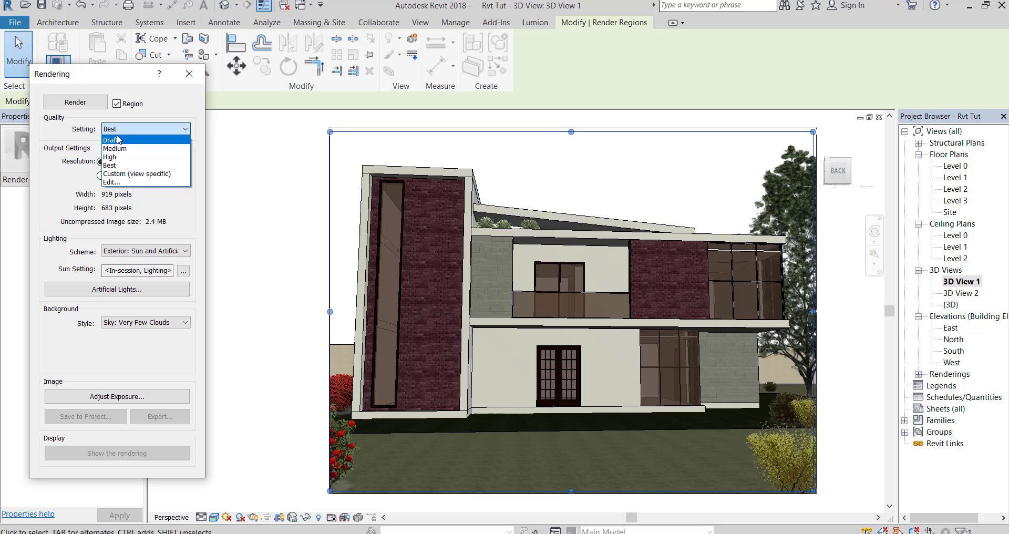
left_click(119, 139)
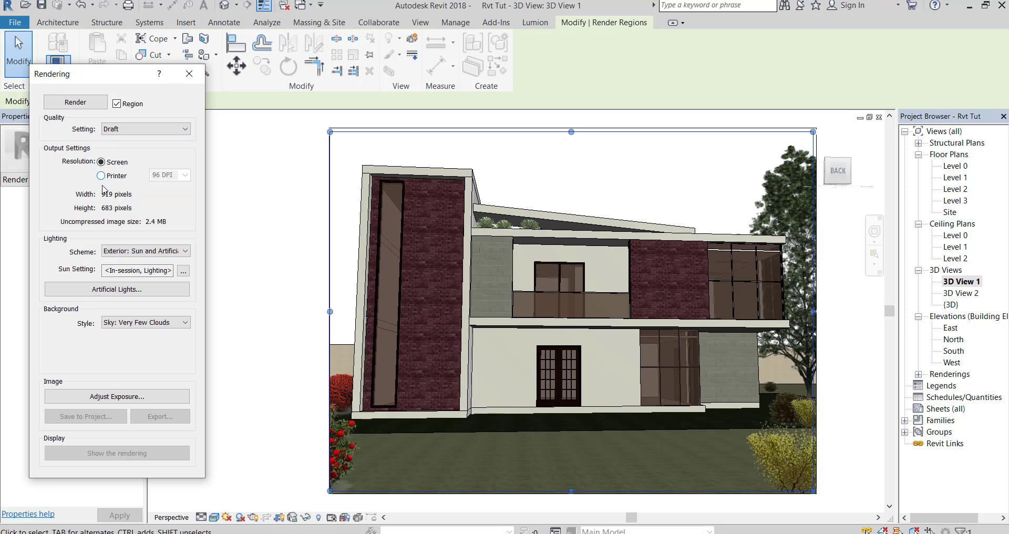
left_click(152, 256)
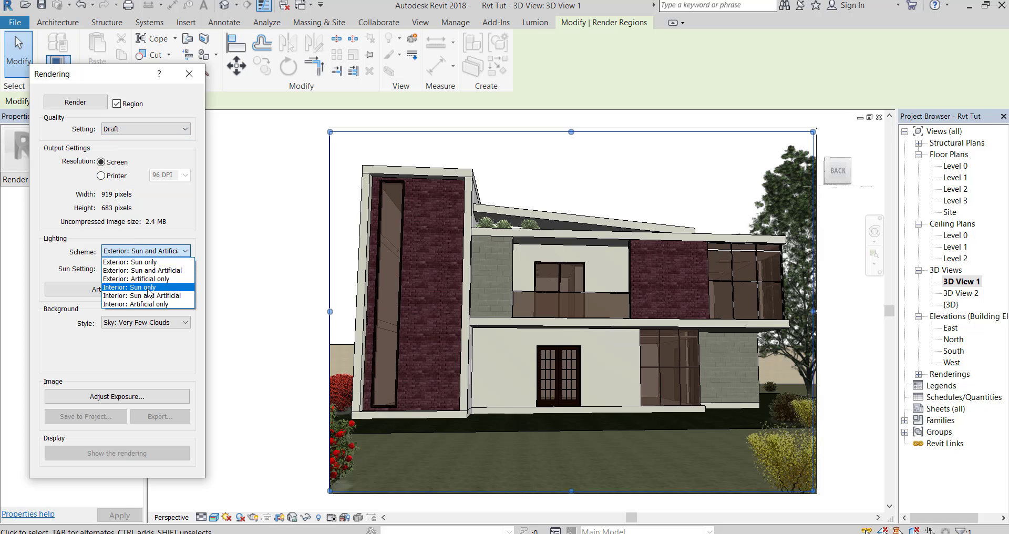
left_click(152, 271)
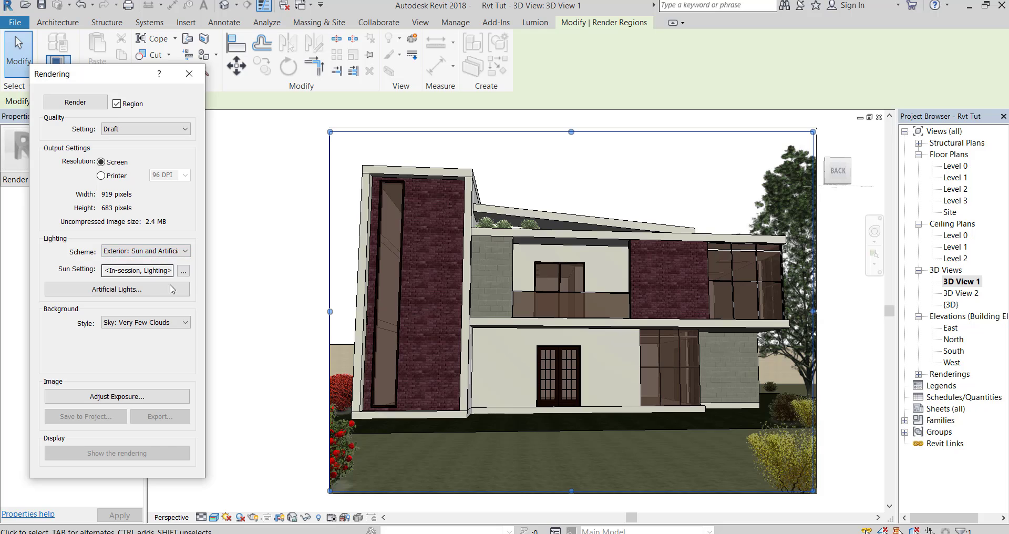
- Examine the solar study types and lighting presets for the sun and the view's artificial lights, discarding any changes
left_click(183, 271)
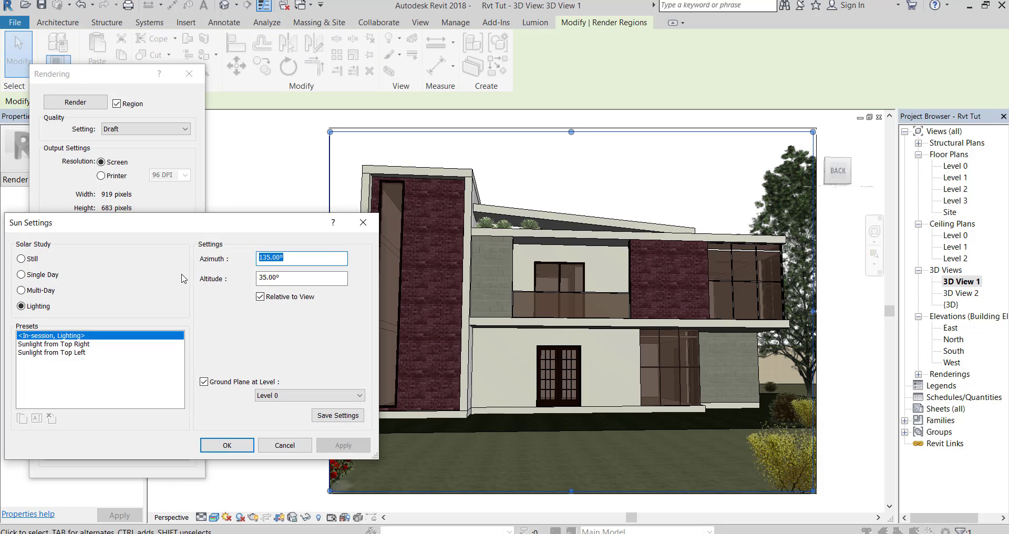
left_click_drag(178, 234, 258, 212)
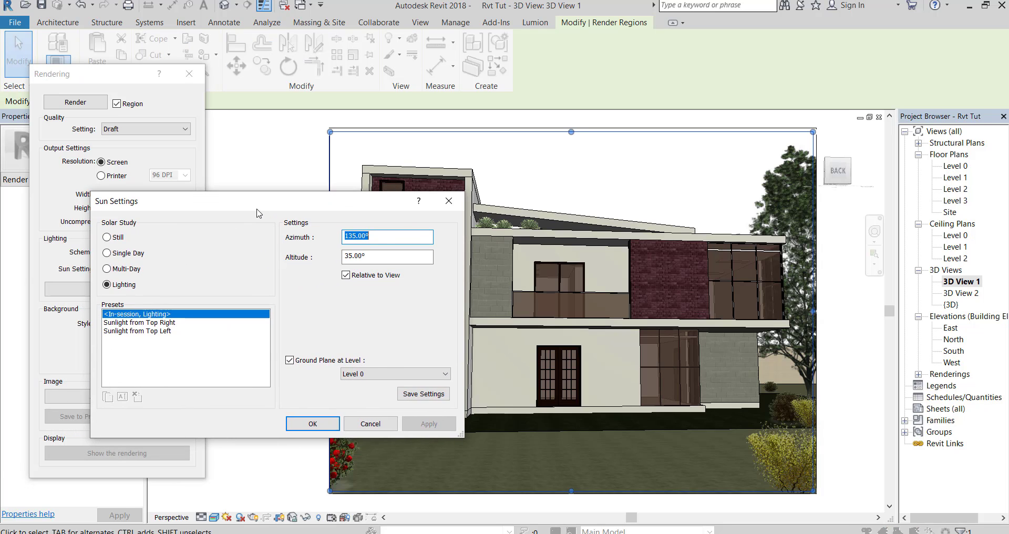
left_click(107, 253)
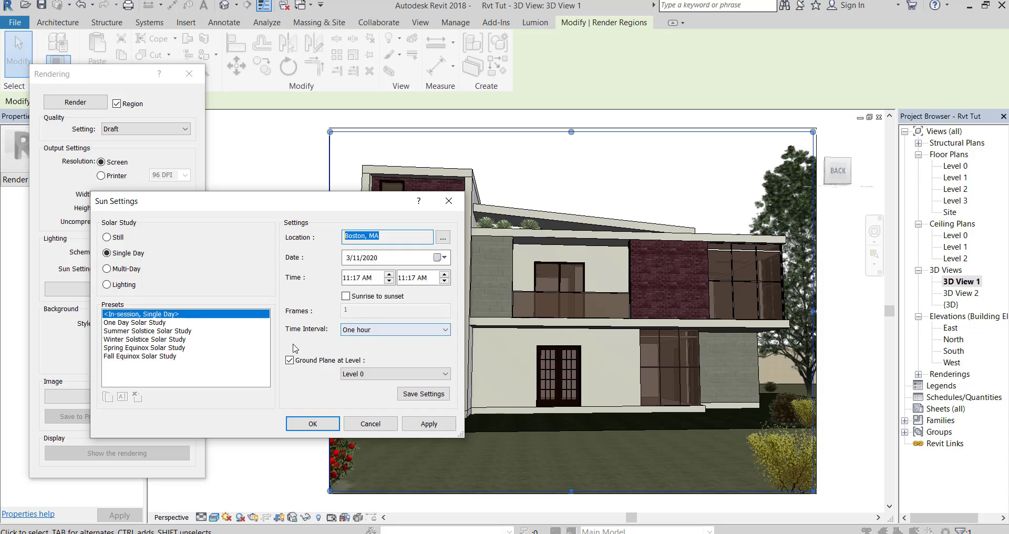
left_click(124, 286)
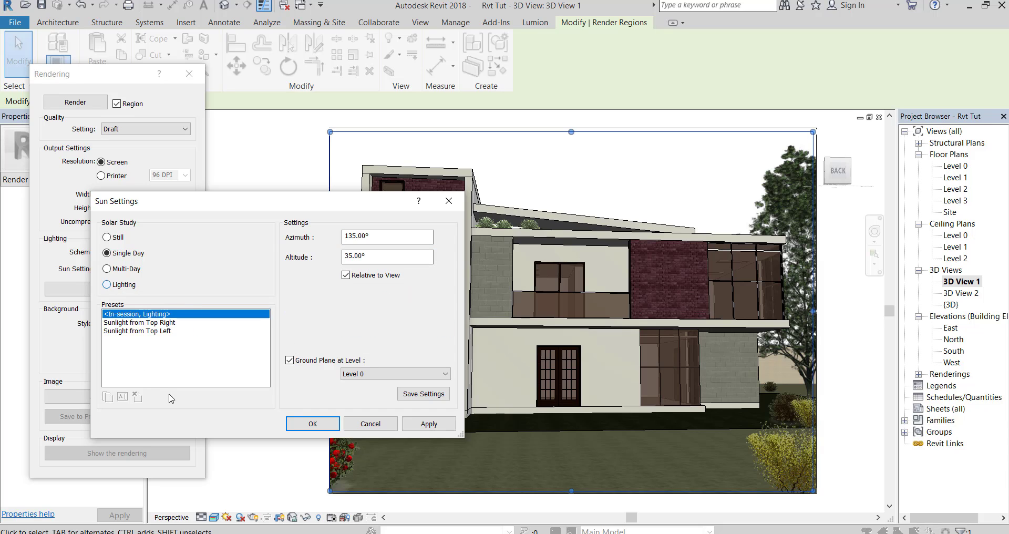
left_click(136, 322)
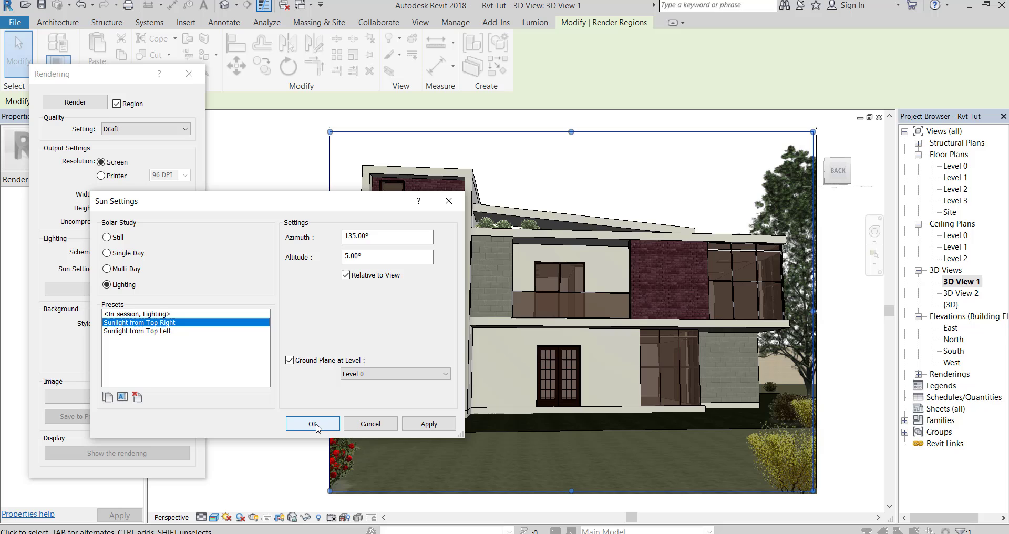
left_click(367, 424)
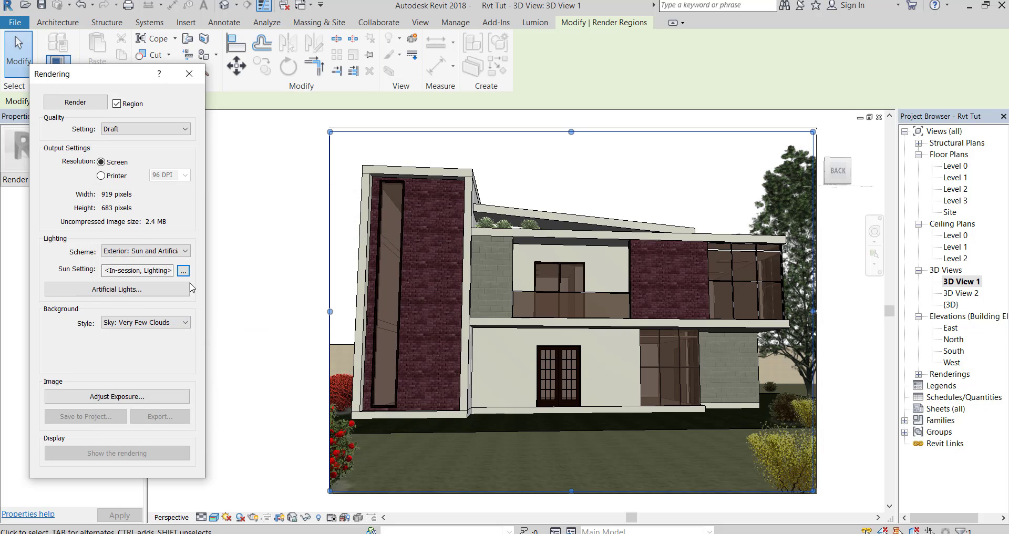
left_click(164, 288)
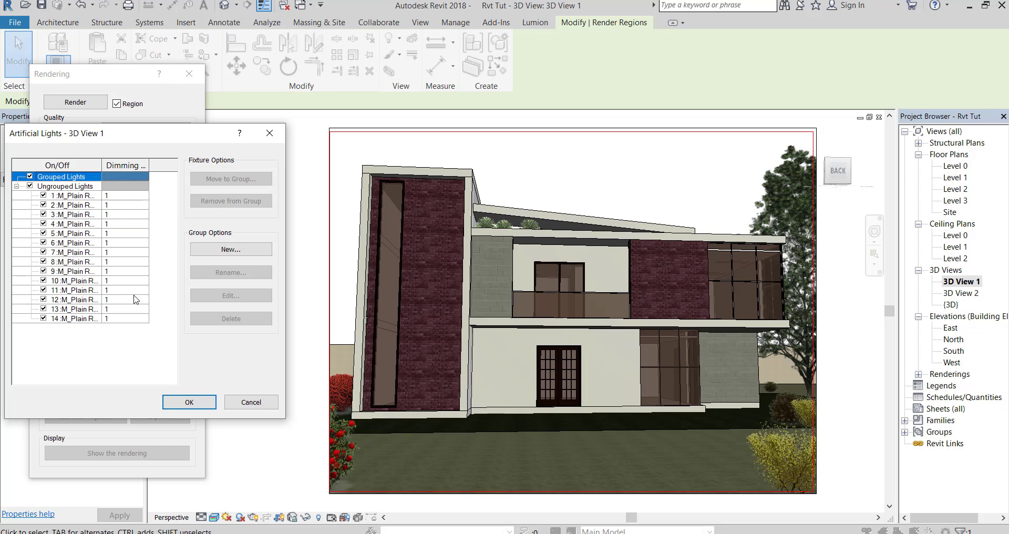
left_click(237, 405)
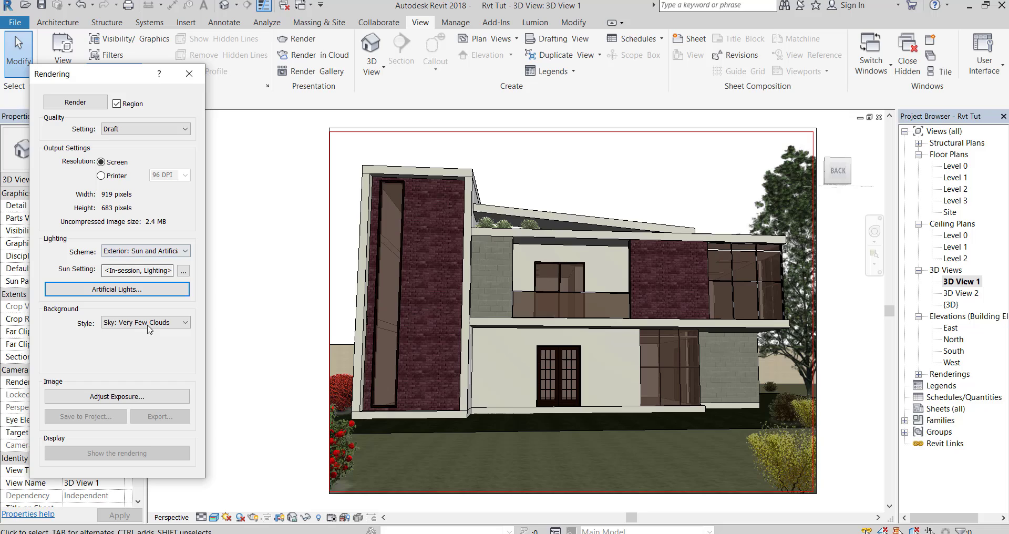
- Set the rendering background style to Sky: Cloudy
left_click(152, 323)
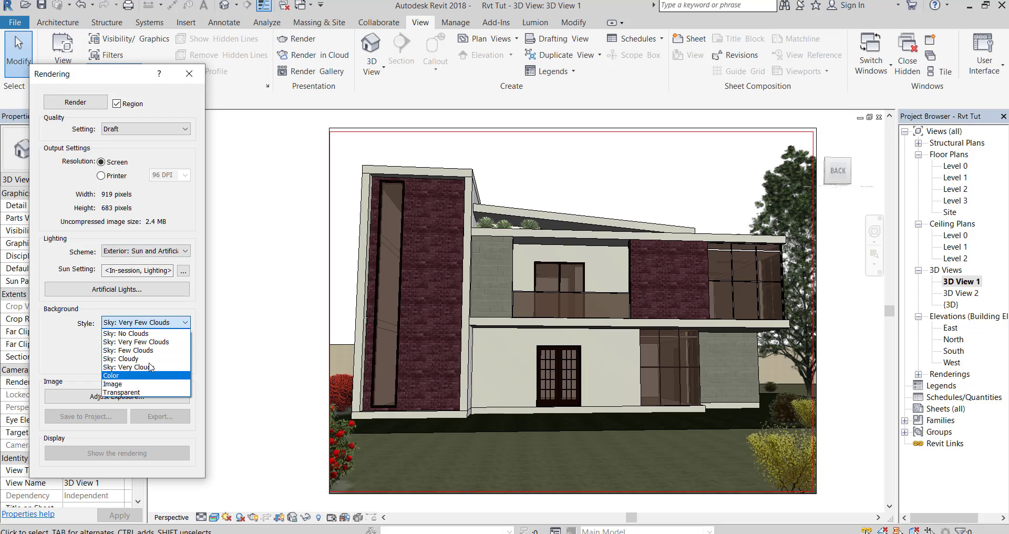
left_click(151, 343)
left_click(152, 322)
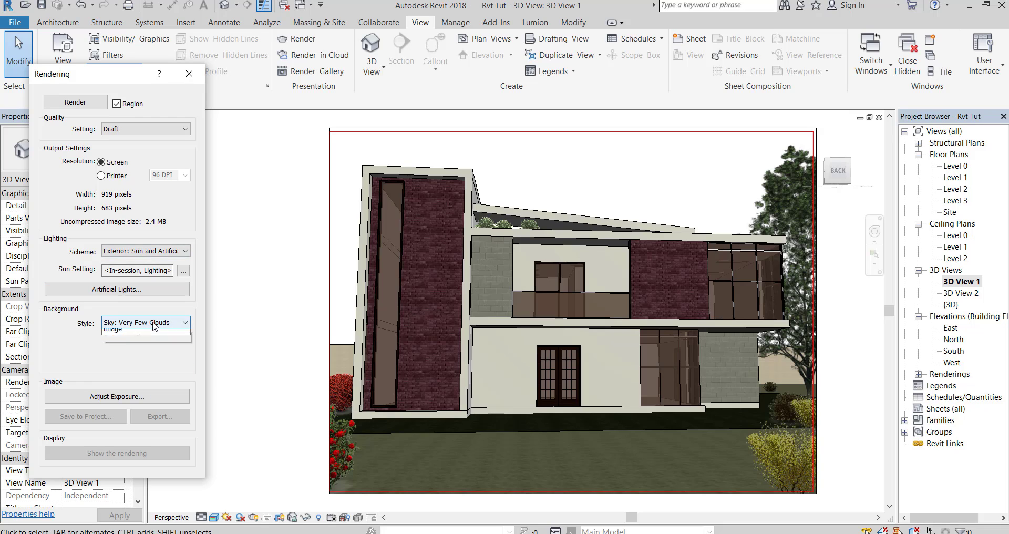
left_click(145, 360)
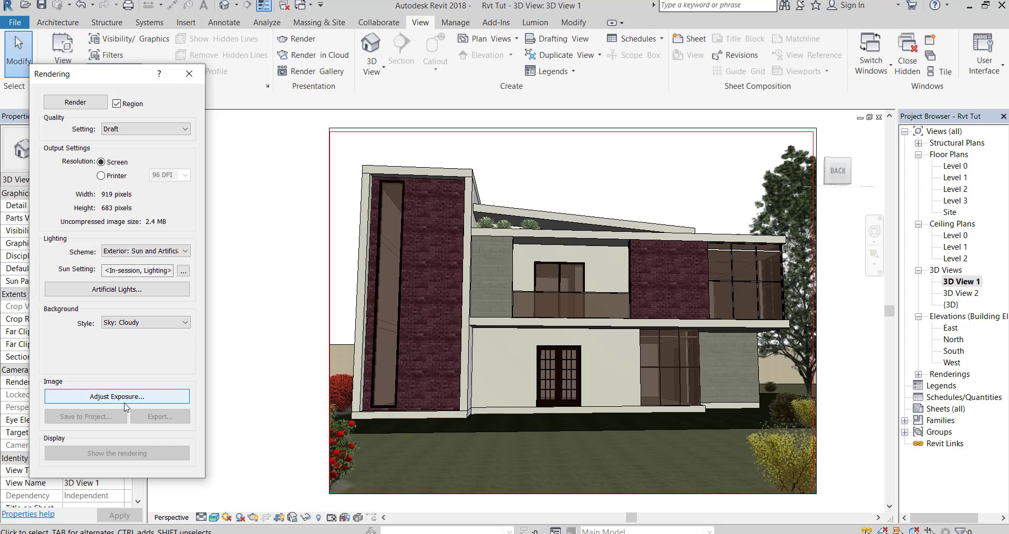
- Check the exposure controls without changing them and render the region at Draft quality
left_click(132, 397)
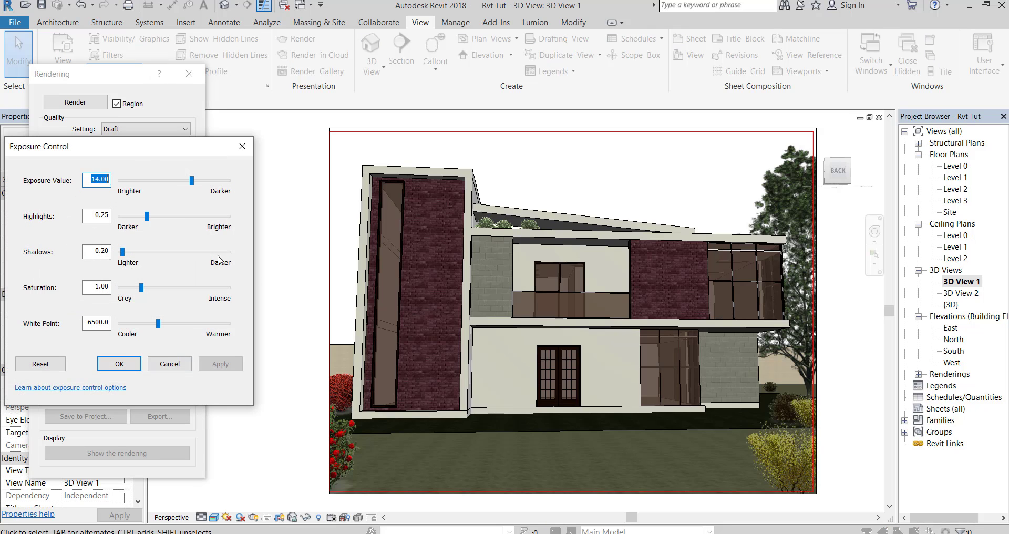
left_click(167, 368)
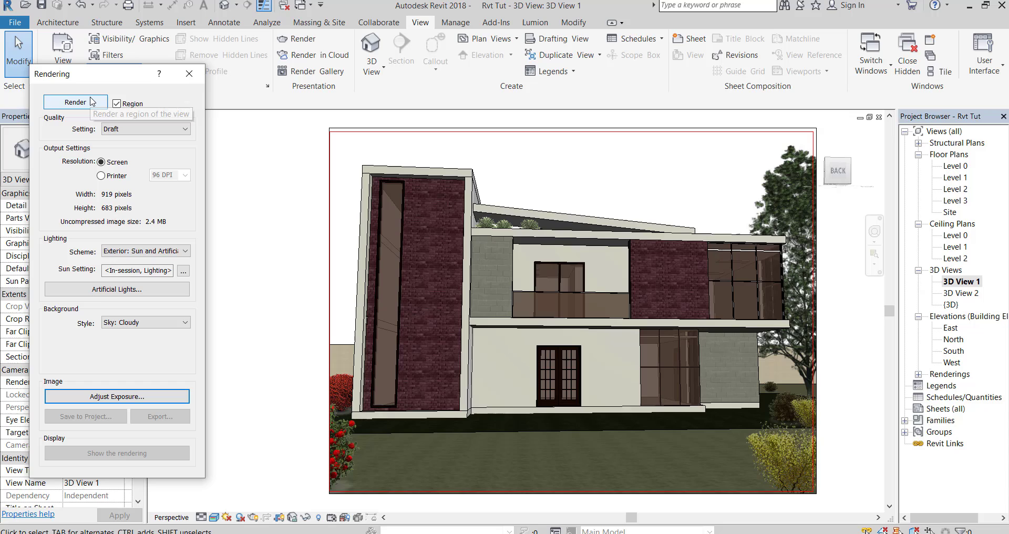
left_click(91, 101)
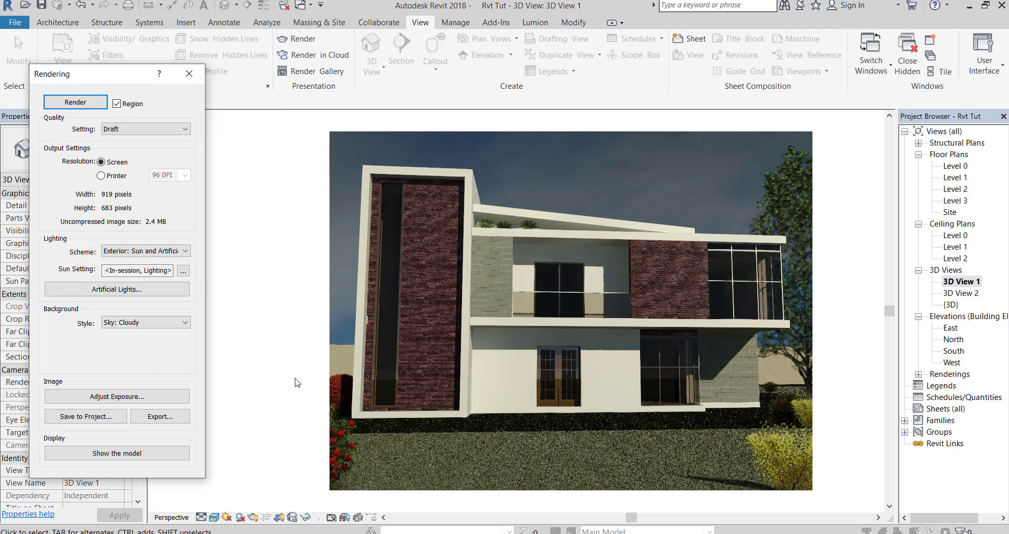
- Switch the lighting scheme to Exterior: Artificial only and render the region again
left_click(175, 253)
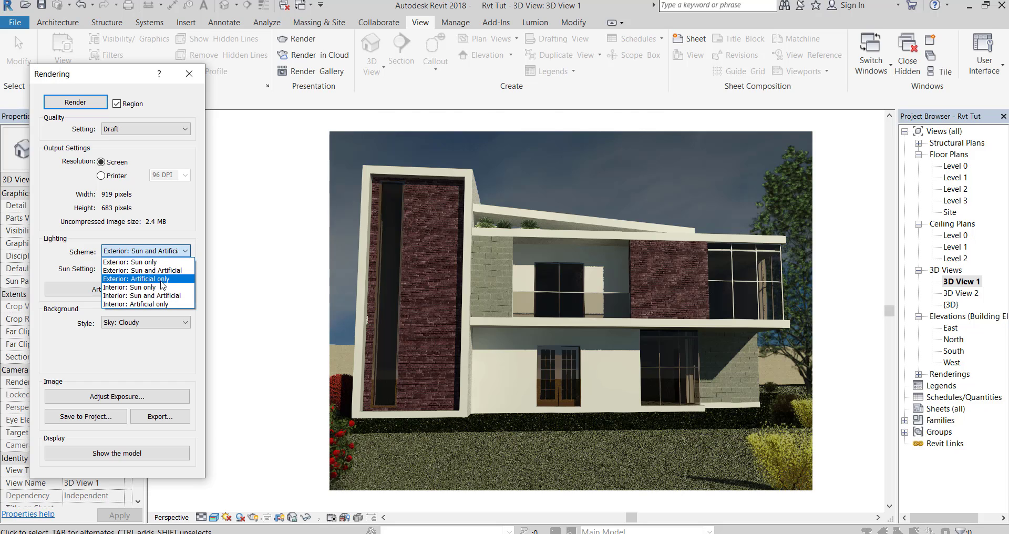
left_click(160, 279)
left_click(77, 104)
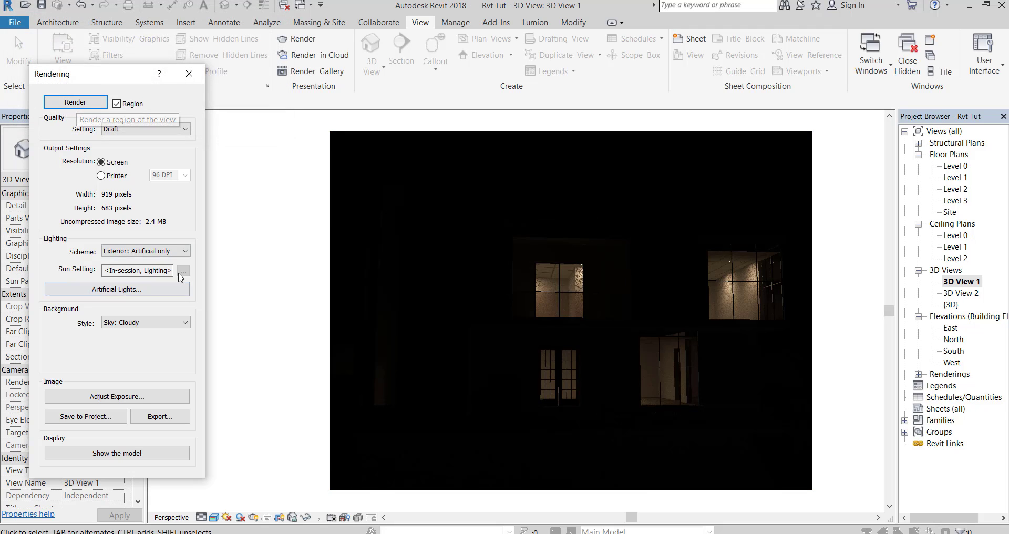
- Start a Best-quality render with the Exterior: Sun and Artificial scheme and stop it early
left_click(168, 251)
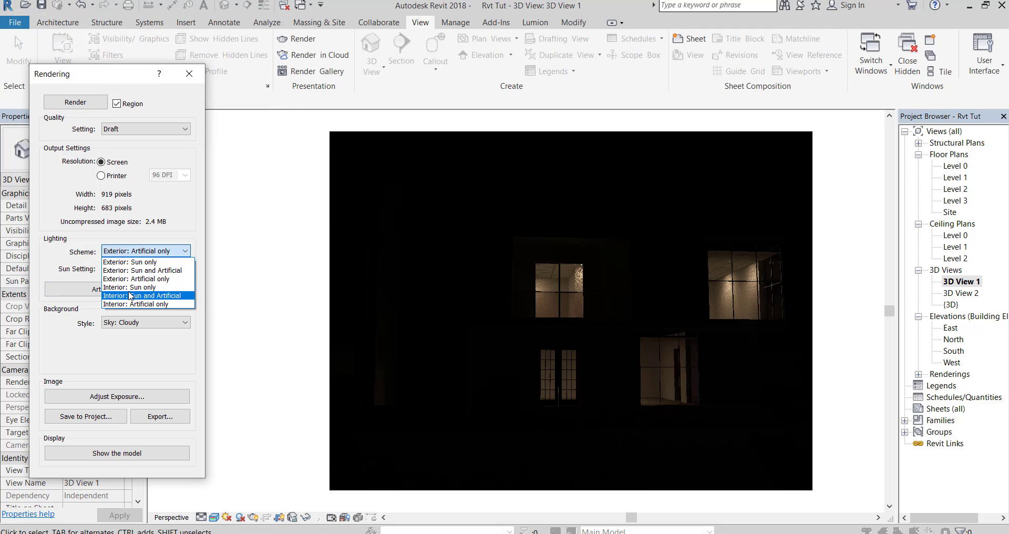
left_click(145, 270)
left_click(114, 130)
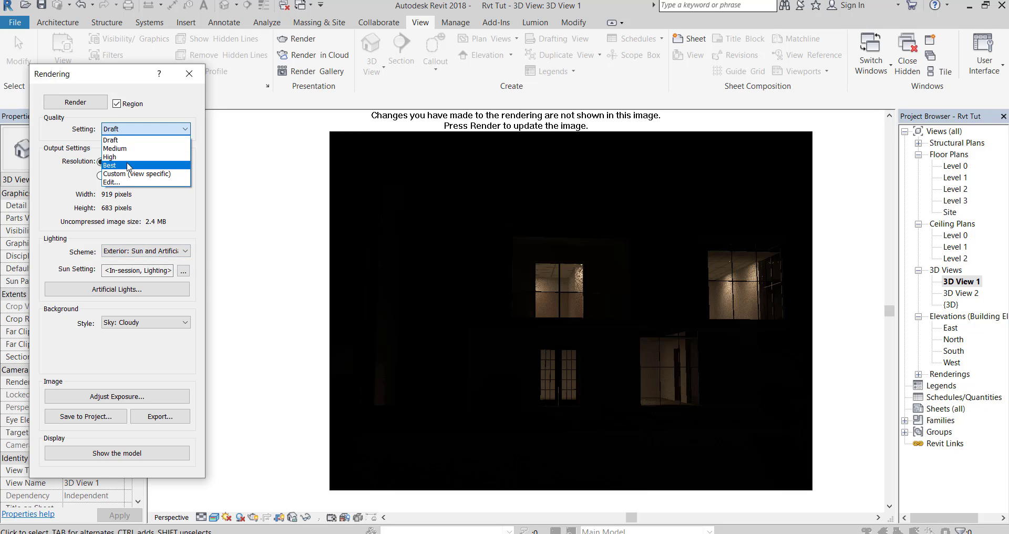
left_click(128, 165)
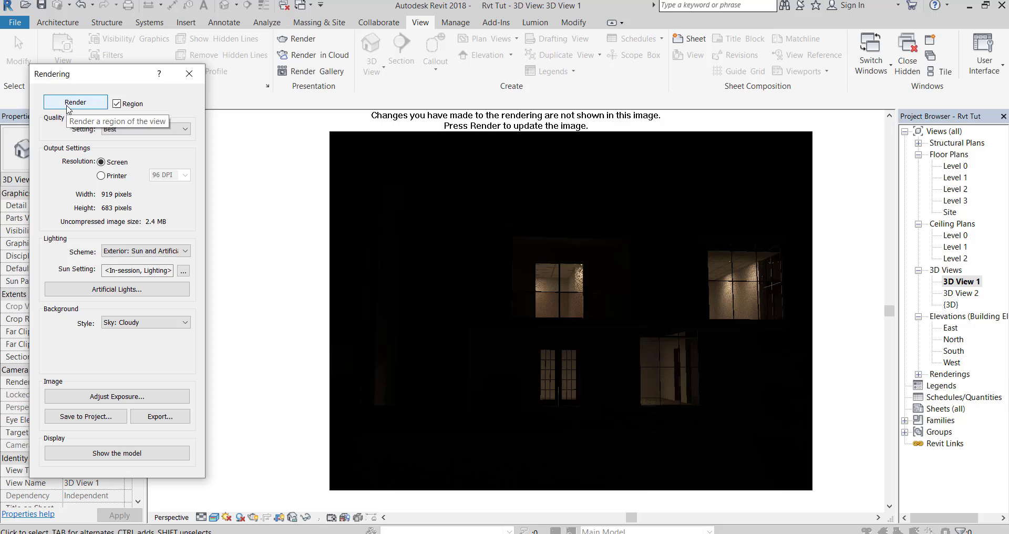
left_click(69, 105)
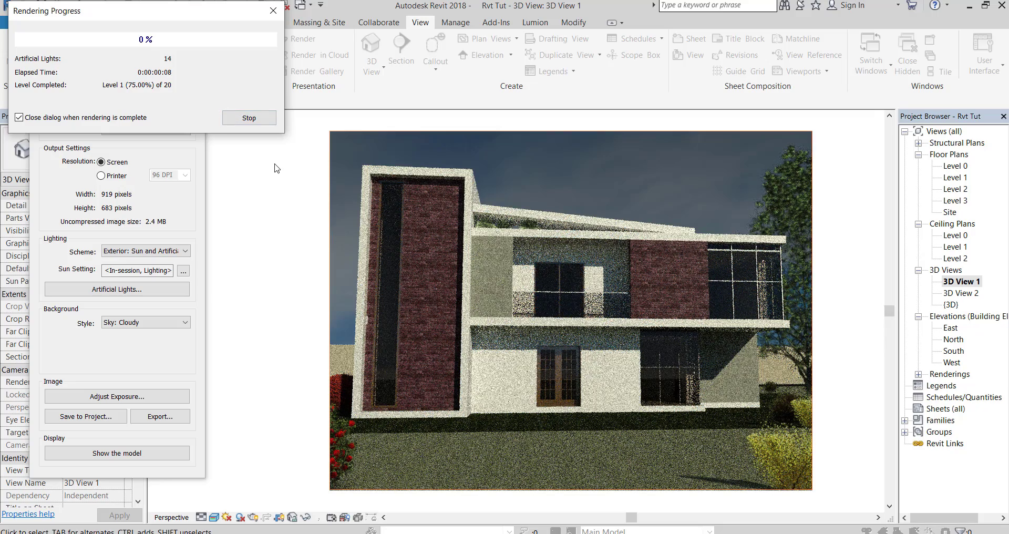
left_click(249, 119)
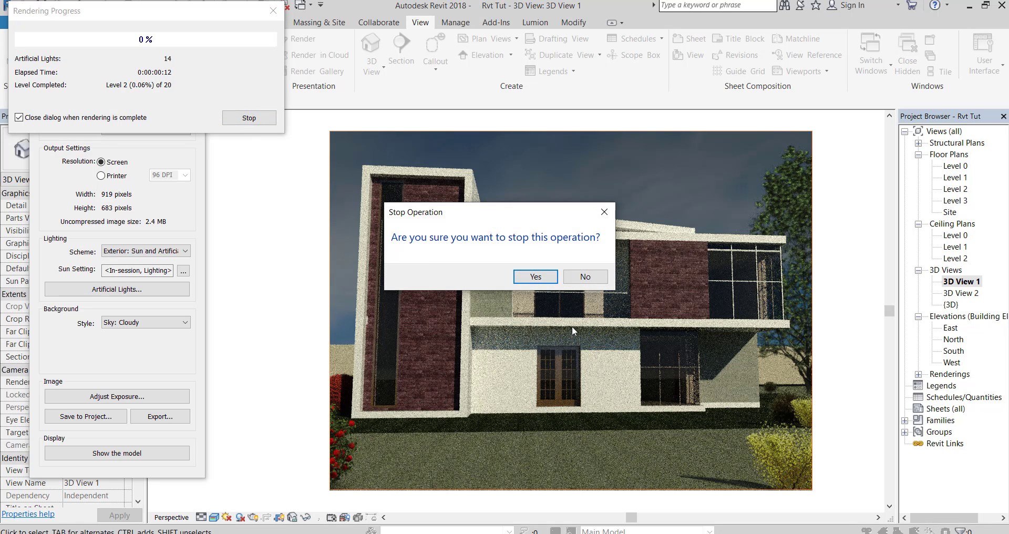
left_click(549, 281)
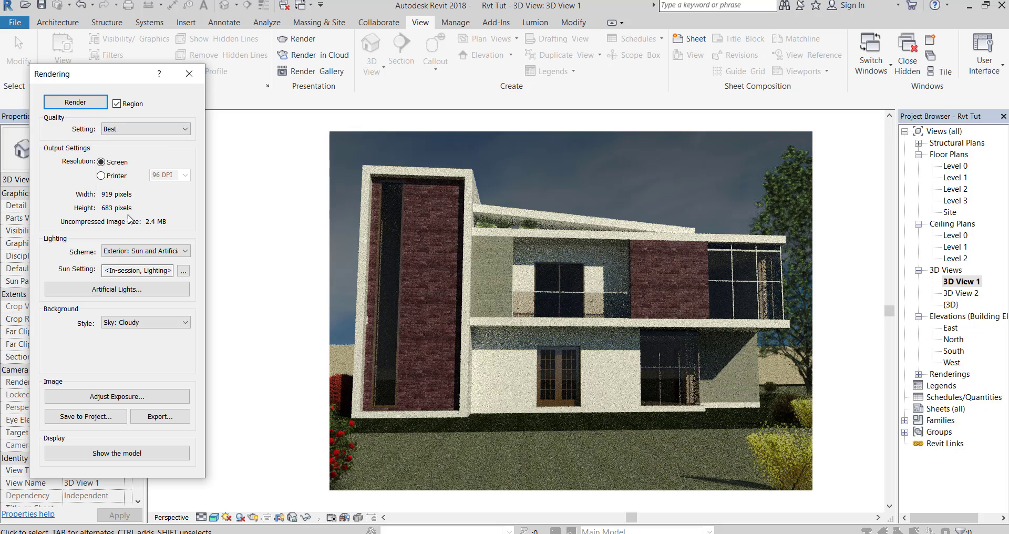
- Set the quality to Custom (view specific) and try Advanced accuracy with render level 40 and Until Satisfactory duration, discarding those edits
left_click(152, 130)
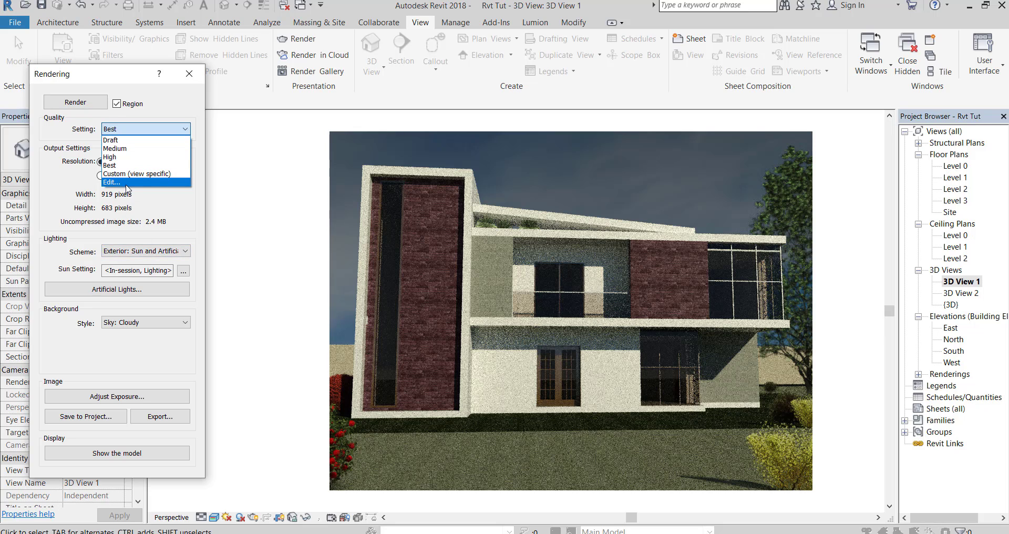
left_click(129, 174)
left_click(143, 129)
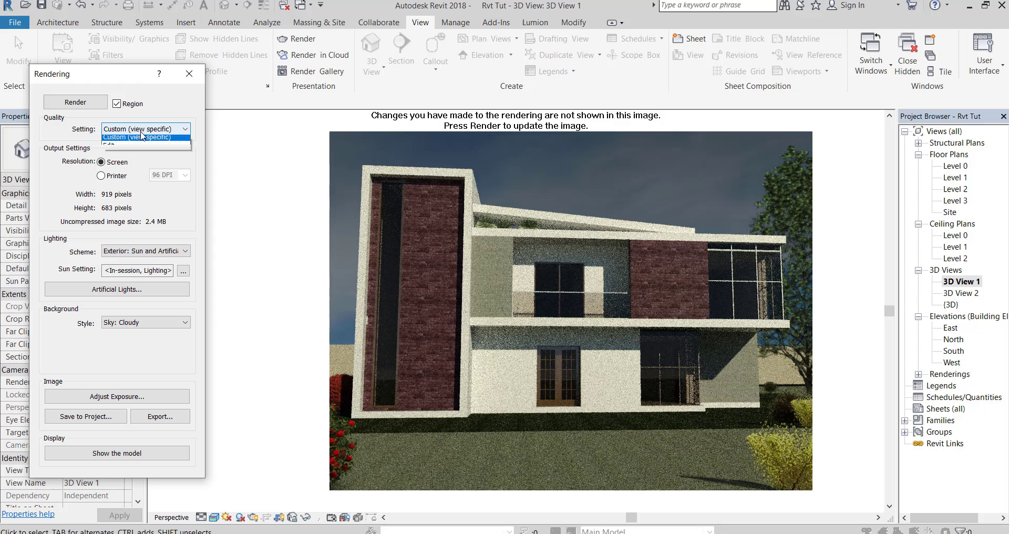
left_click(136, 182)
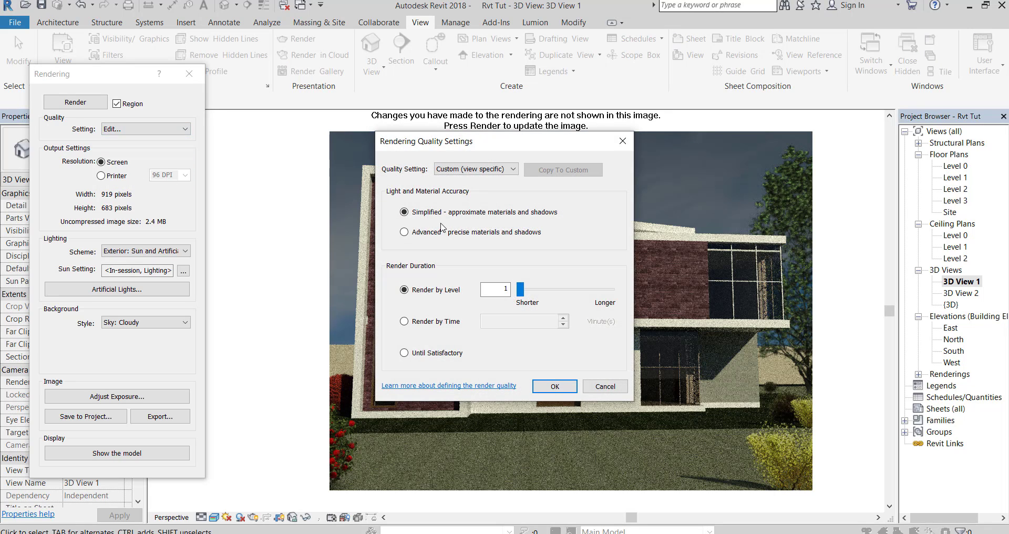
left_click(405, 233)
left_click_drag(521, 289, 631, 295)
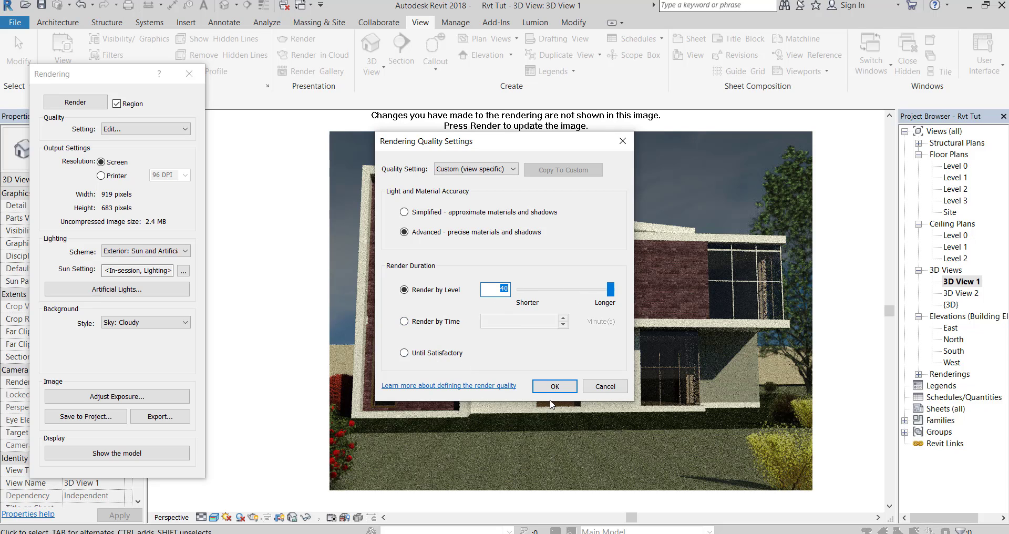
left_click(455, 354)
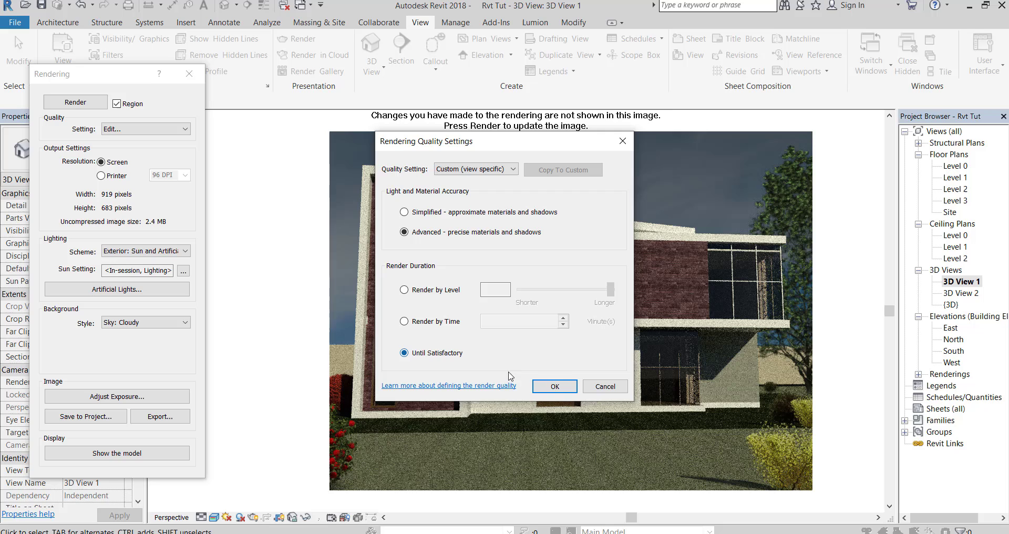
left_click(605, 387)
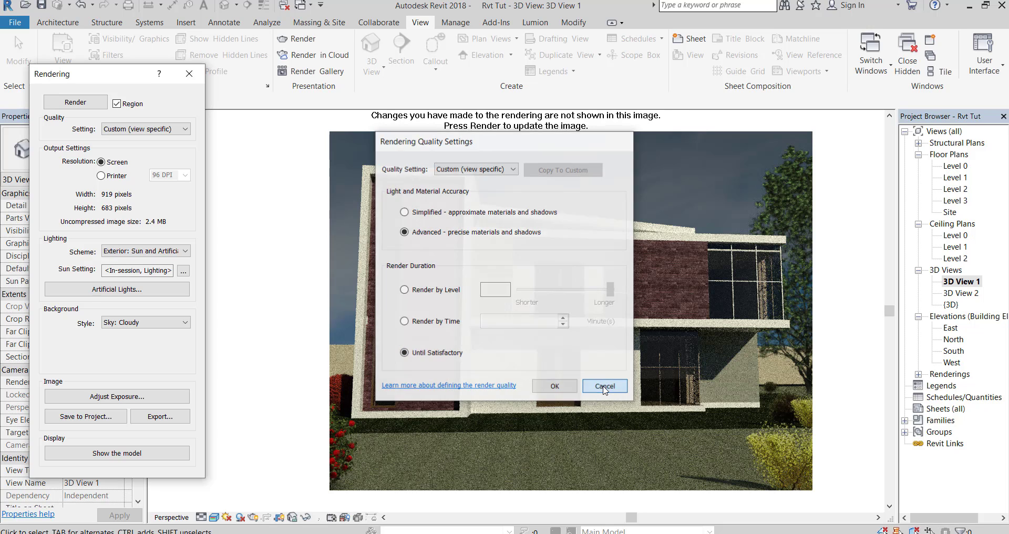
- Try printer output resolutions such as 150 and 600 DPI before returning the rendering resolution to Screen
left_click(100, 177)
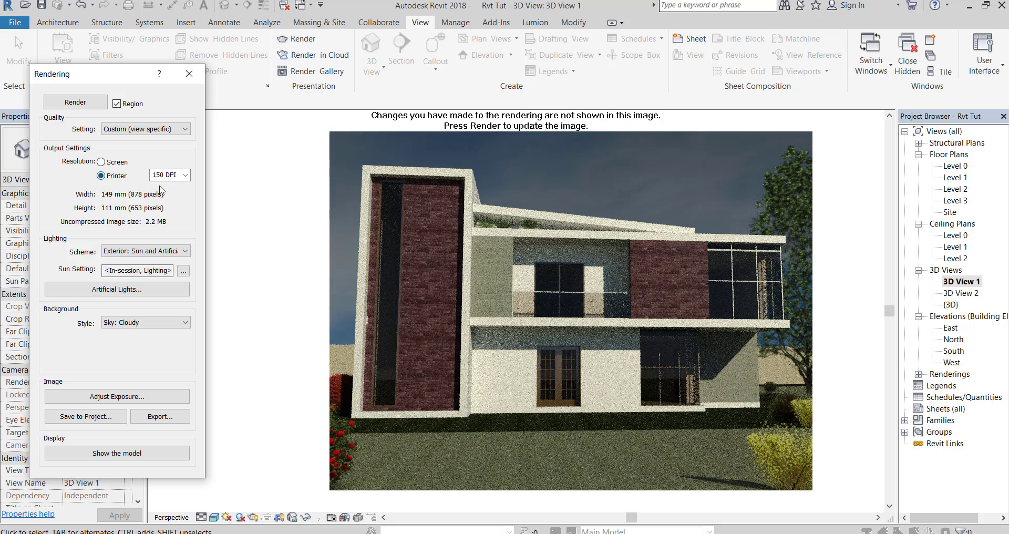
left_click(168, 175)
left_click(161, 211)
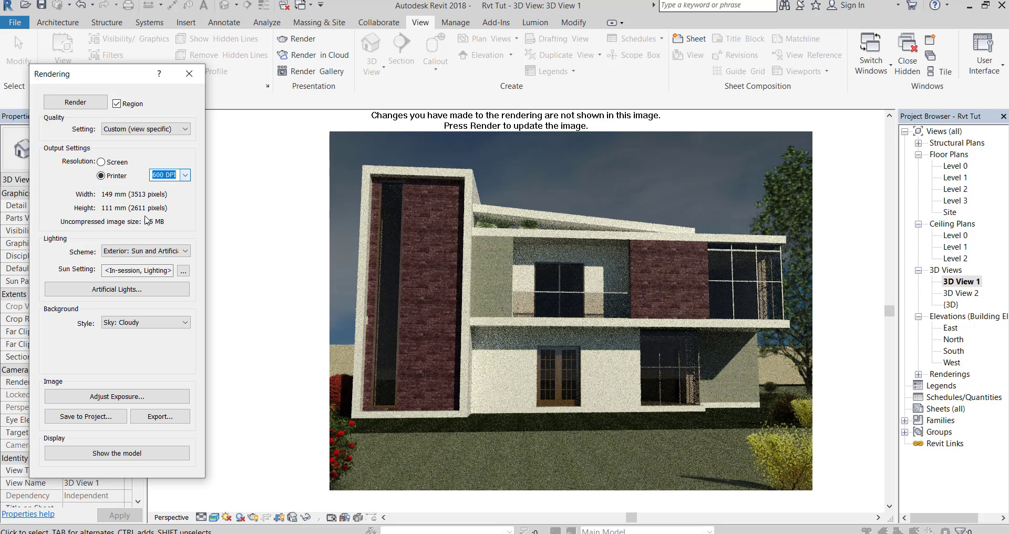
left_click(185, 175)
left_click(164, 189)
left_click(185, 175)
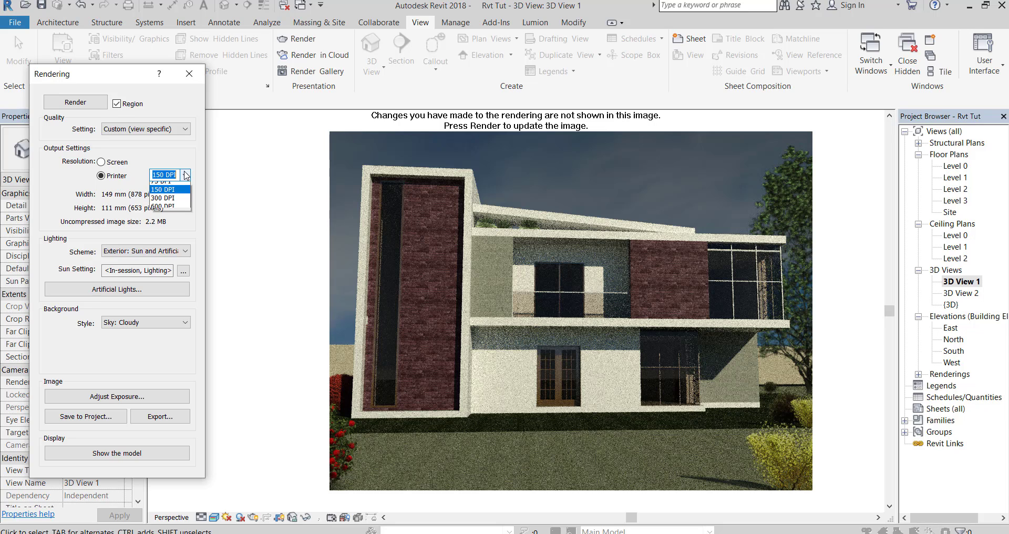
left_click(164, 182)
left_click(100, 162)
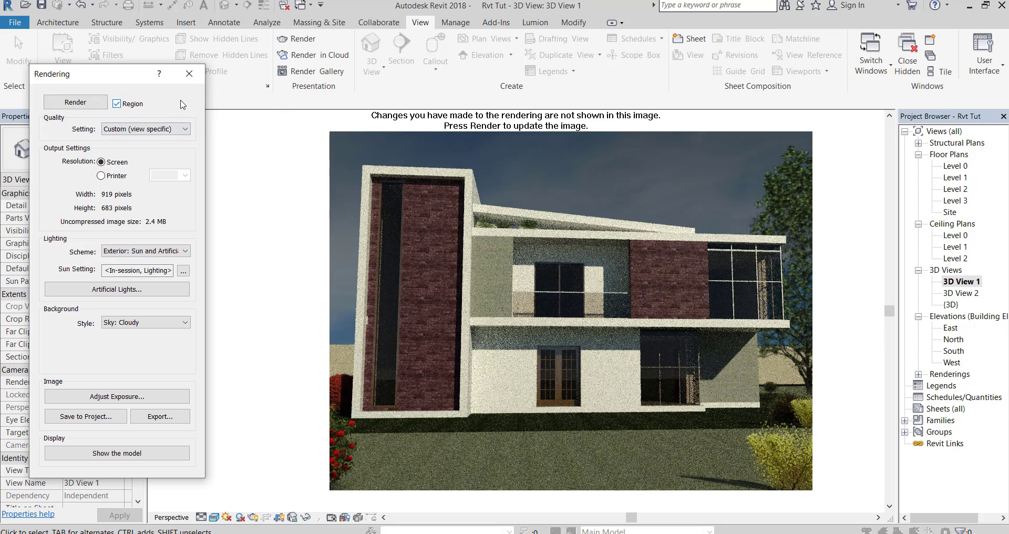
- Set the rendering quality to Draft and render the region again at screen resolution
left_click(169, 129)
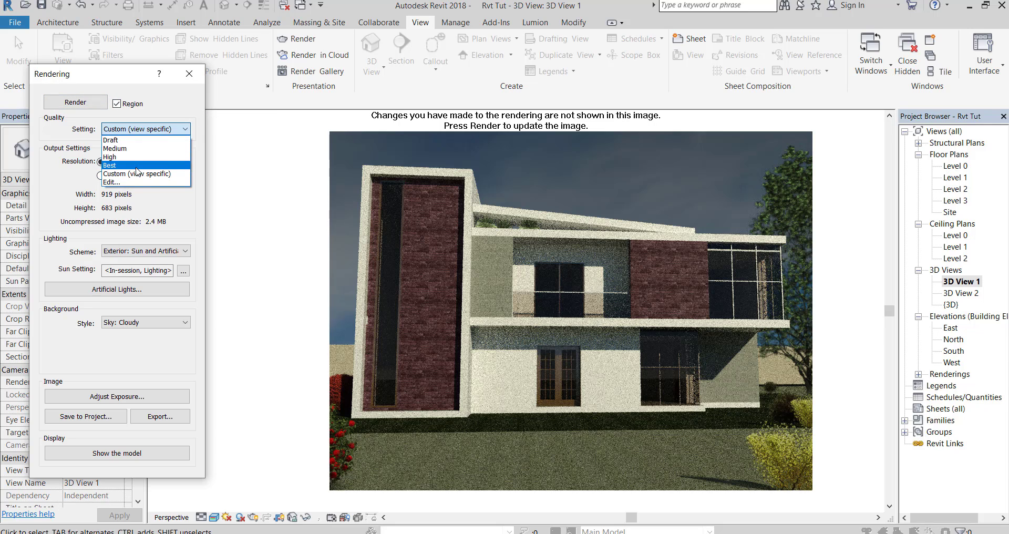
left_click(137, 166)
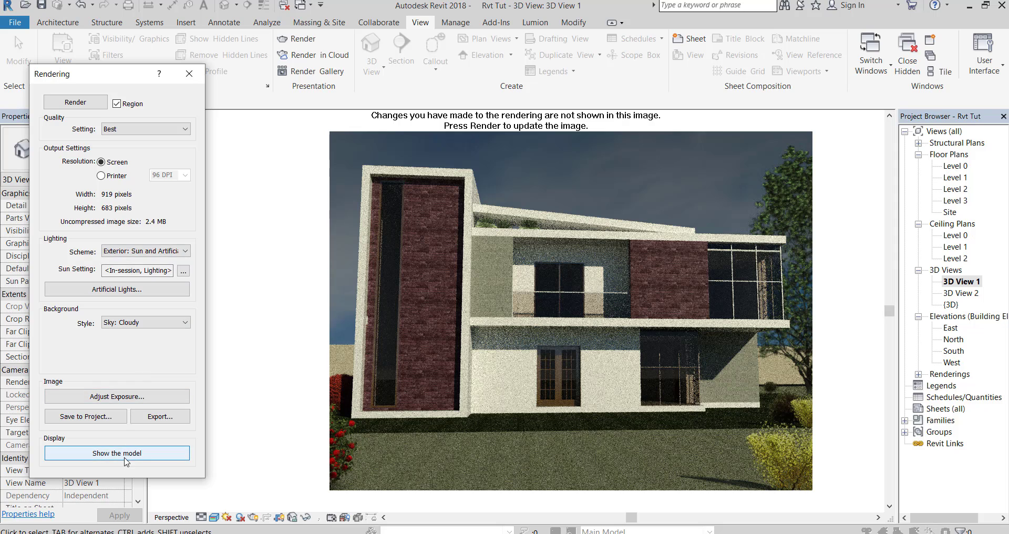
left_click(140, 129)
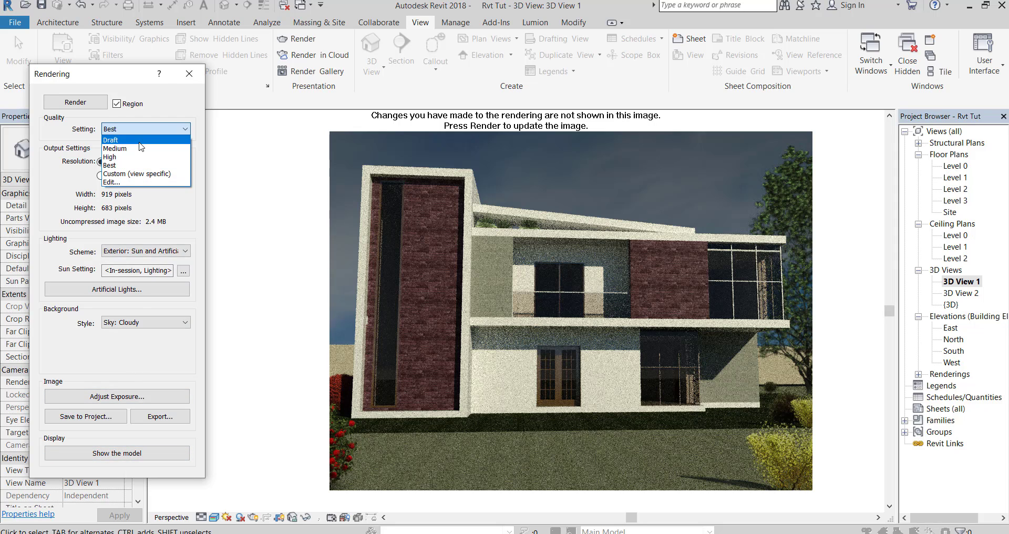
left_click(141, 139)
left_click(76, 102)
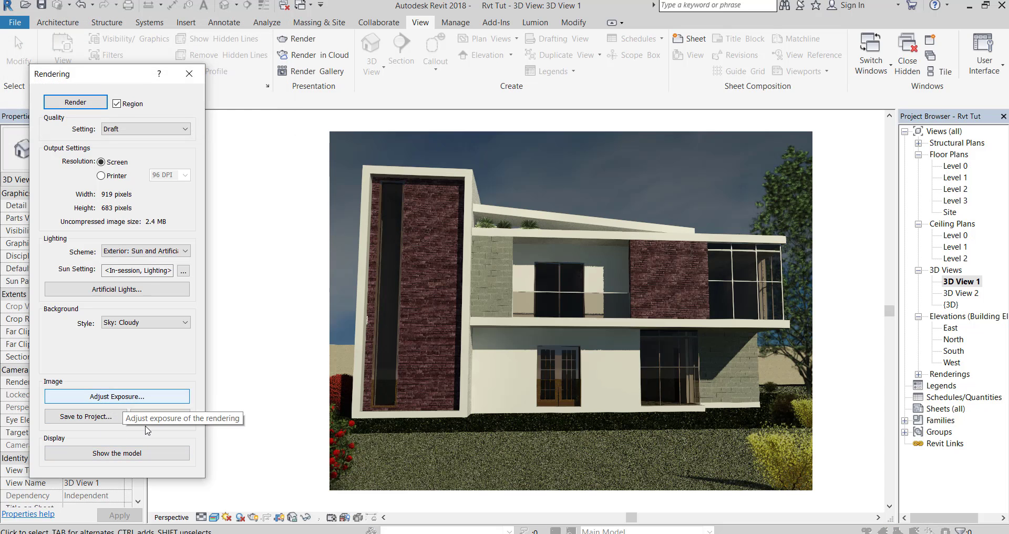
- Brighten the rendered image by setting its exposure value to 12.97 and apply the change
left_click(123, 404)
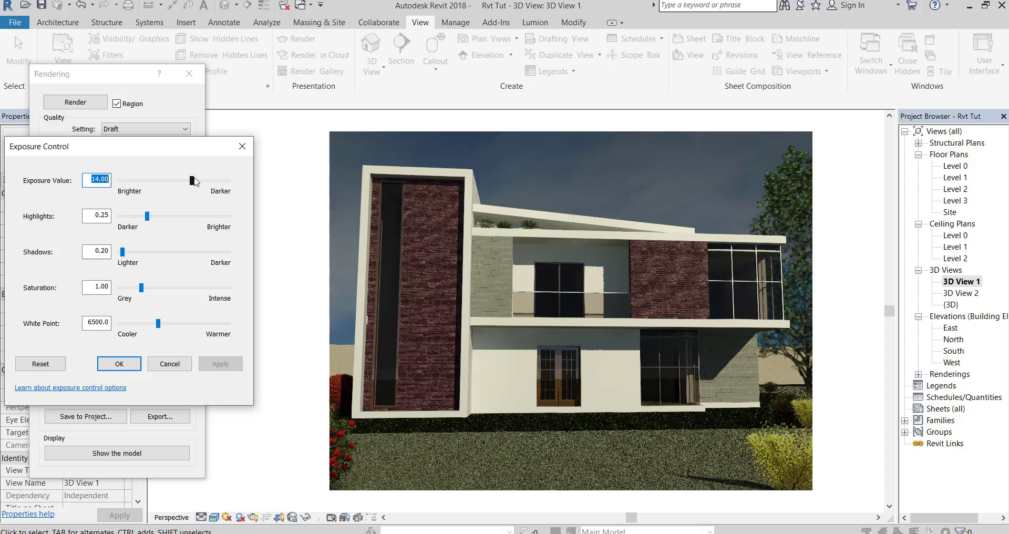
mouse_move(192, 180)
left_mouse_down()
mouse_move(208, 181)
mouse_move(165, 180)
mouse_move(187, 180)
left_mouse_up()
left_click(227, 363)
left_click(217, 363)
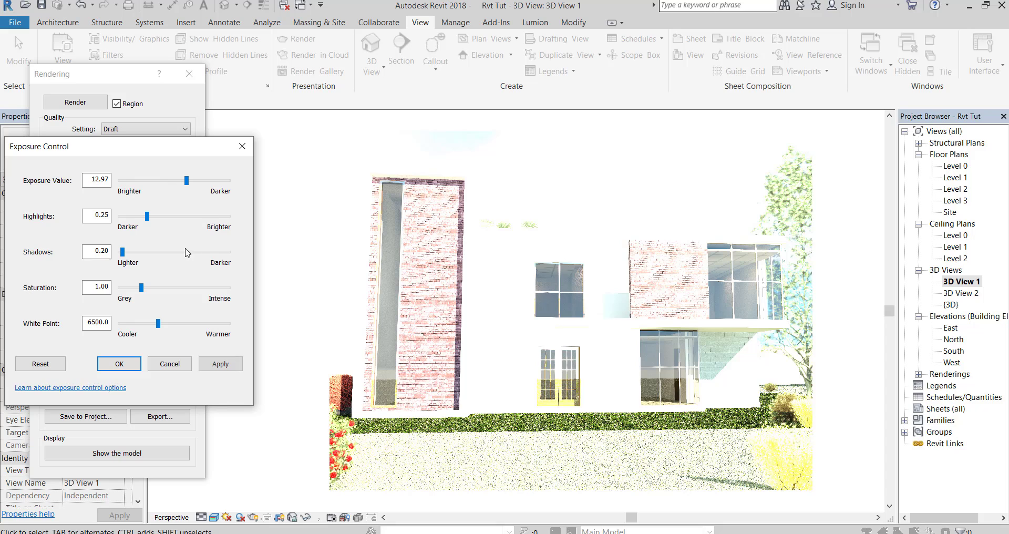
left_click(220, 364)
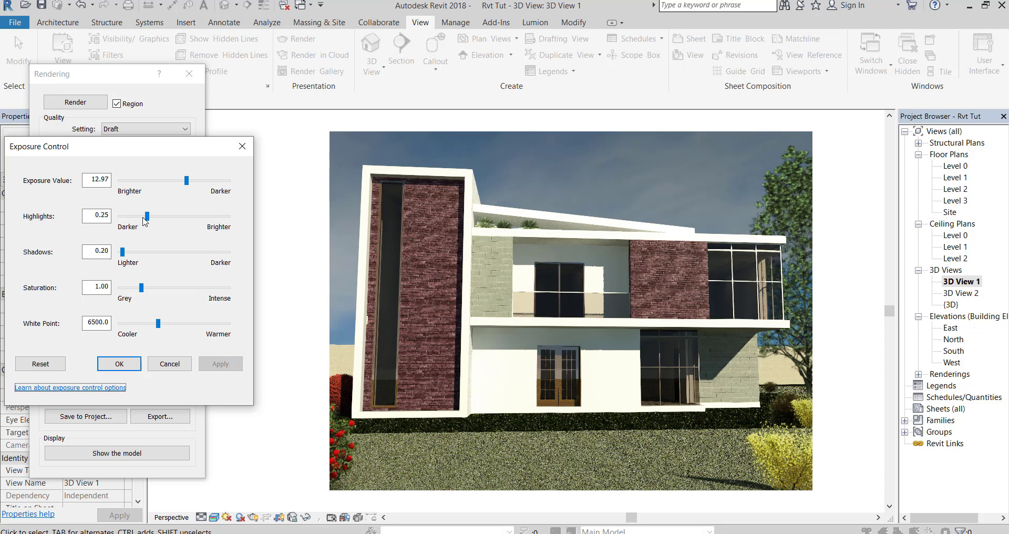
- Raise the rendering's highlights to 0.62, apply the change and accept the exposure settings
left_click_drag(147, 217, 187, 217)
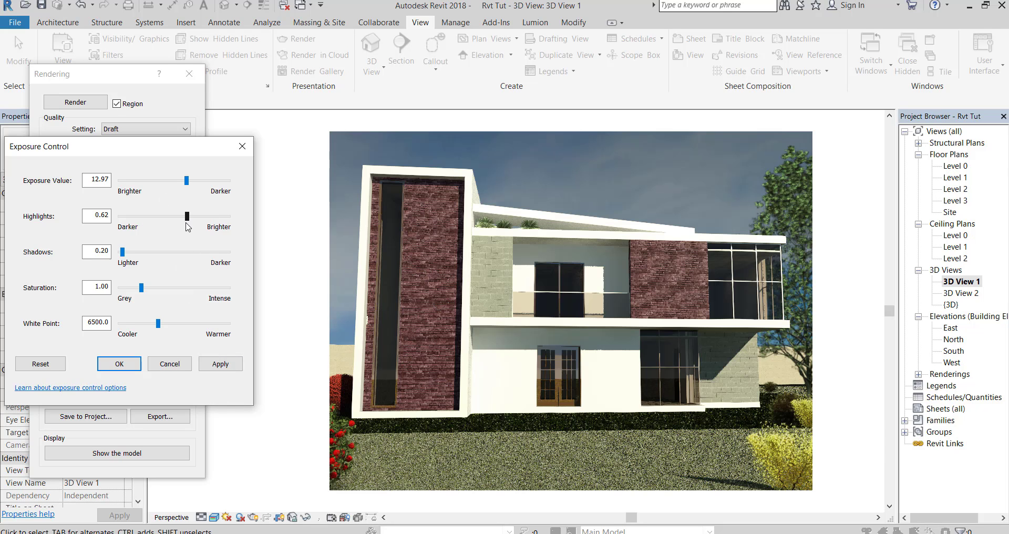
left_click(222, 367)
left_click(119, 363)
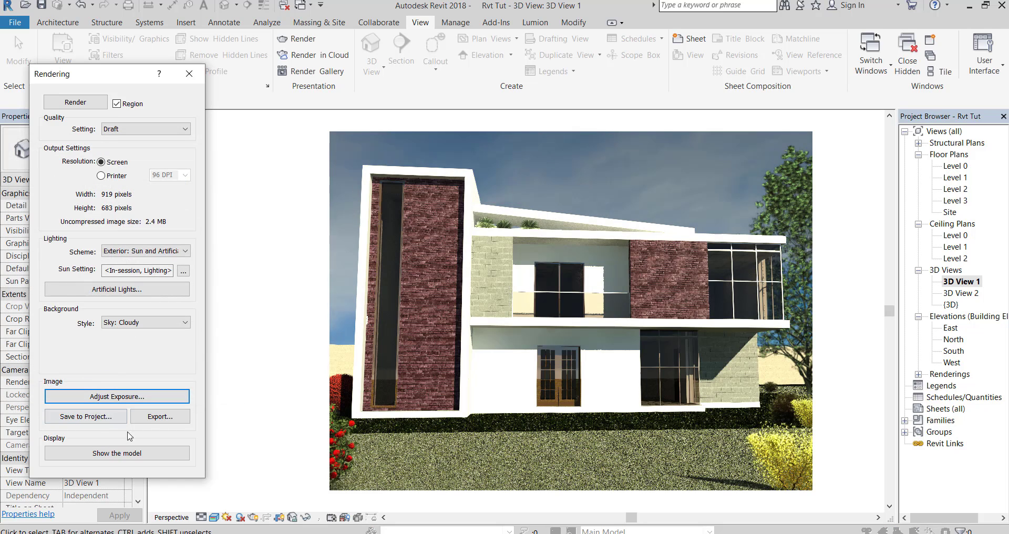
- Check the file formats available for exporting the rendered image without saving a file
left_click(151, 418)
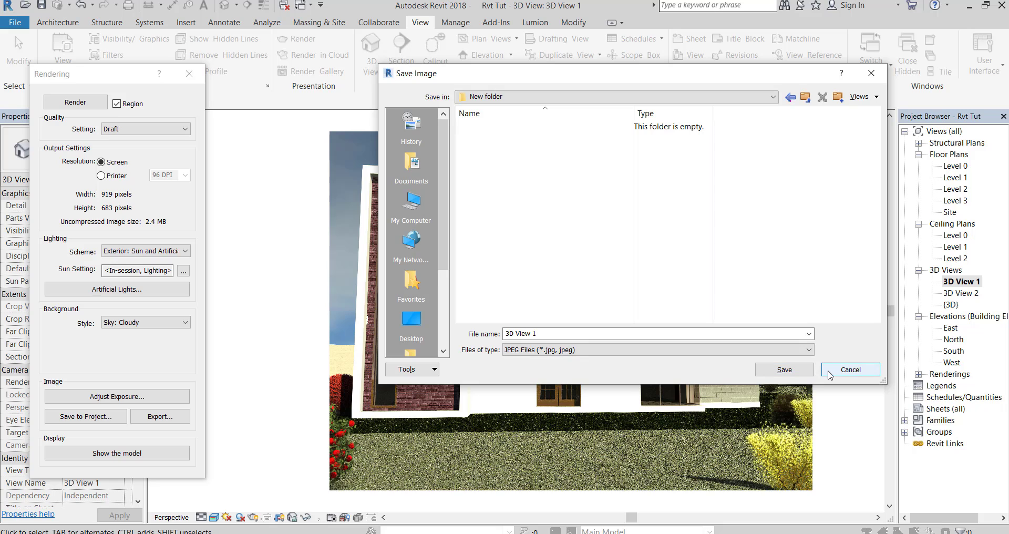
left_click(581, 350)
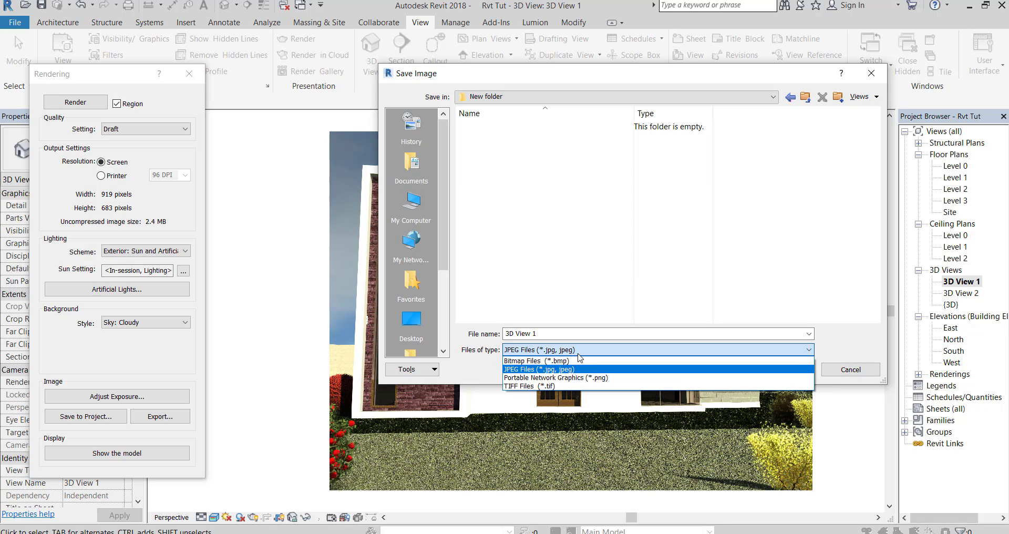
left_click(579, 358)
left_click(838, 370)
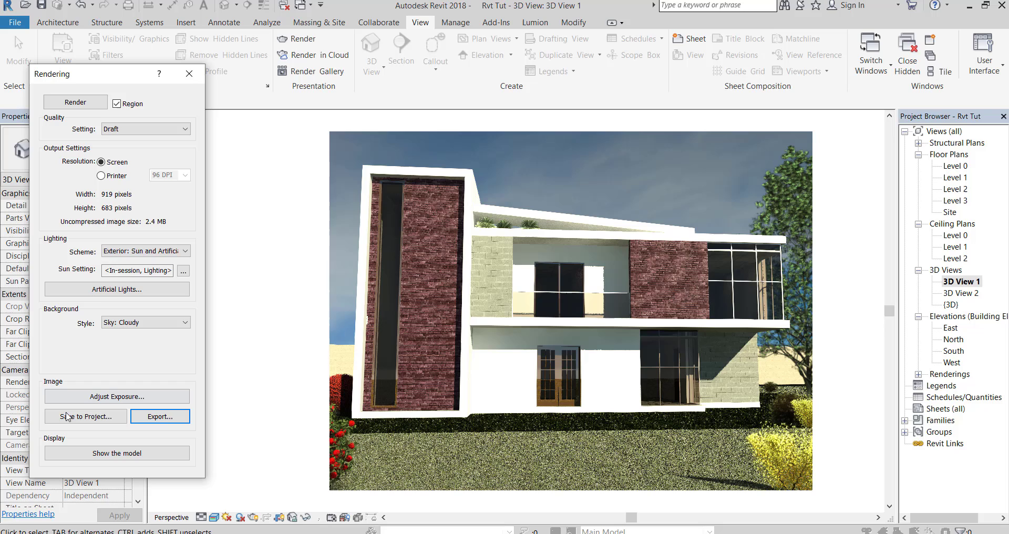
- Save the rendering to the project under the name 1, switch back to the model display and close the rendering settings
left_click(69, 417)
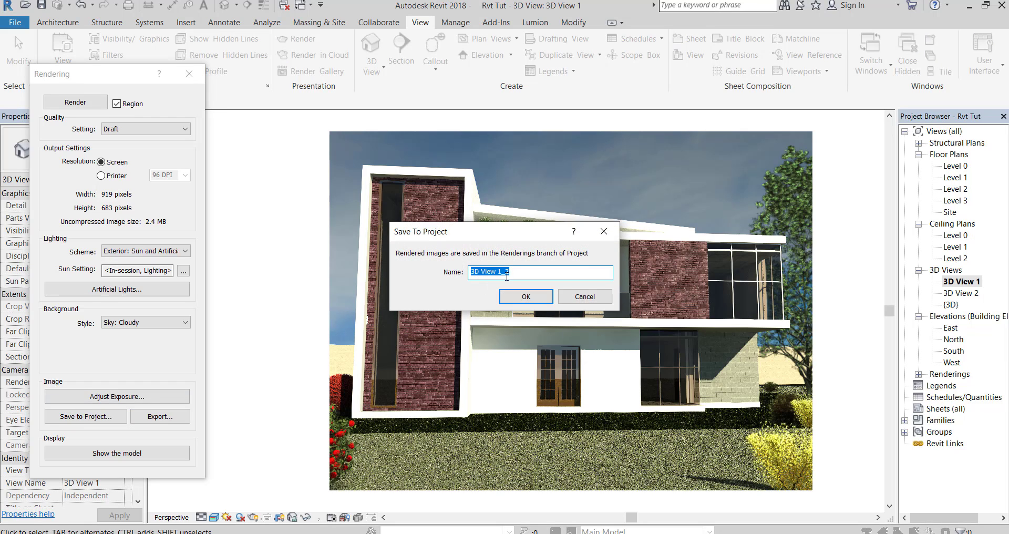
left_click(525, 297)
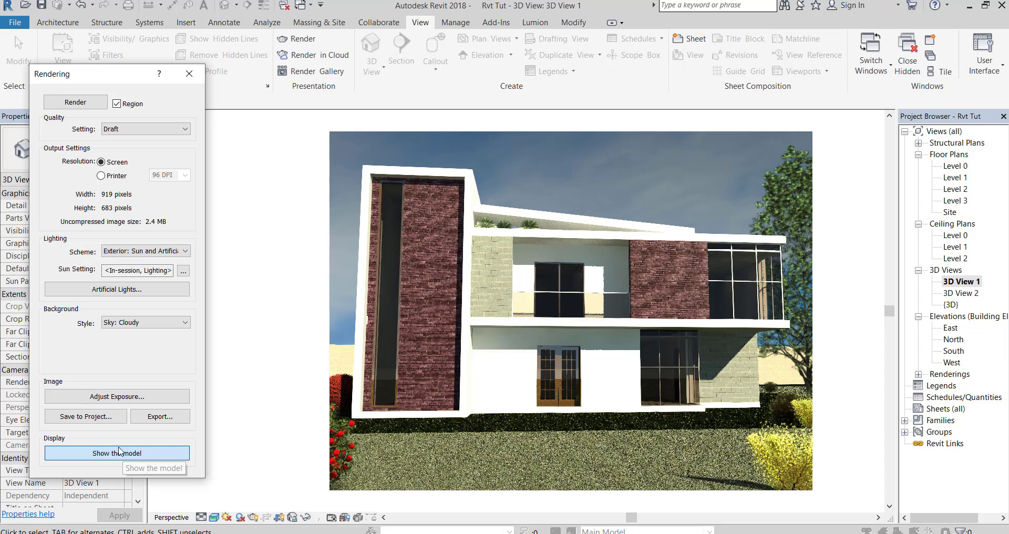
left_click(158, 453)
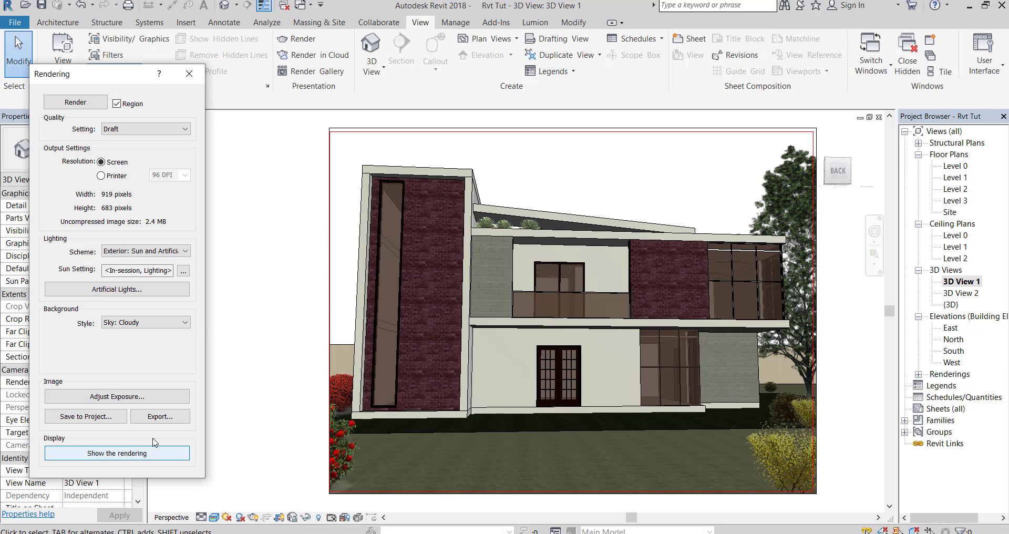
left_click(189, 74)
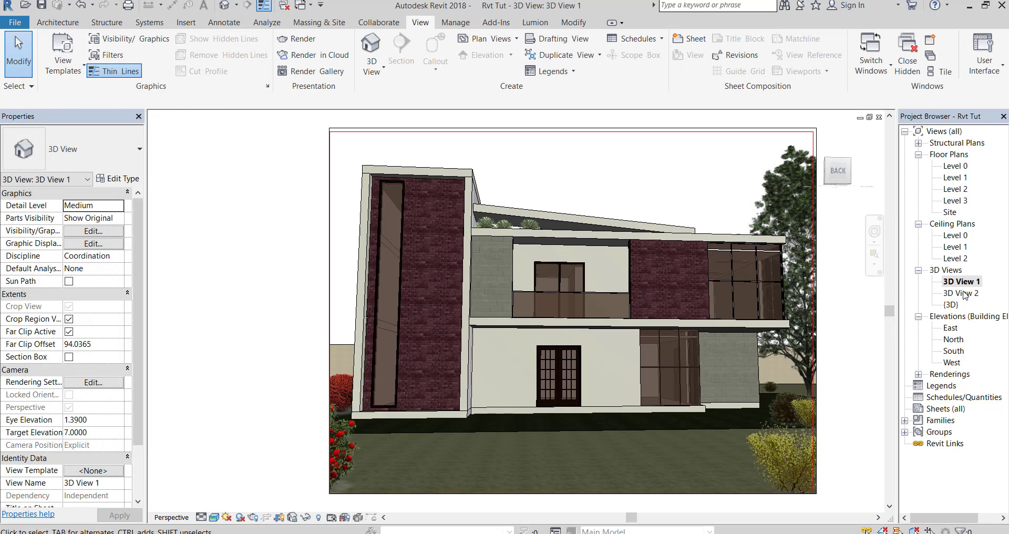
- View the saved renderings 1 and 3D View 1_1 from the project's Renderings branch
left_click(918, 375)
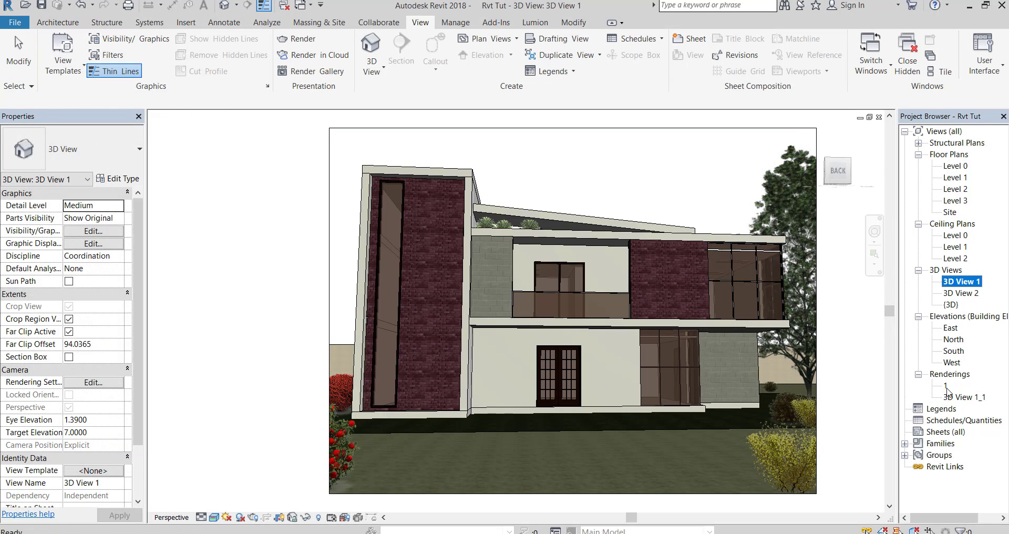
double_click(946, 386)
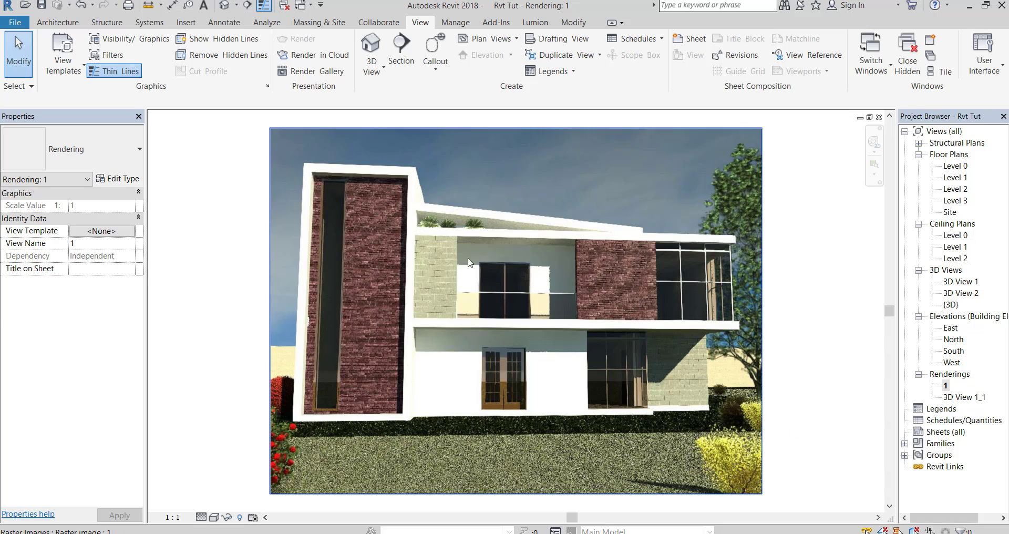
double_click(957, 397)
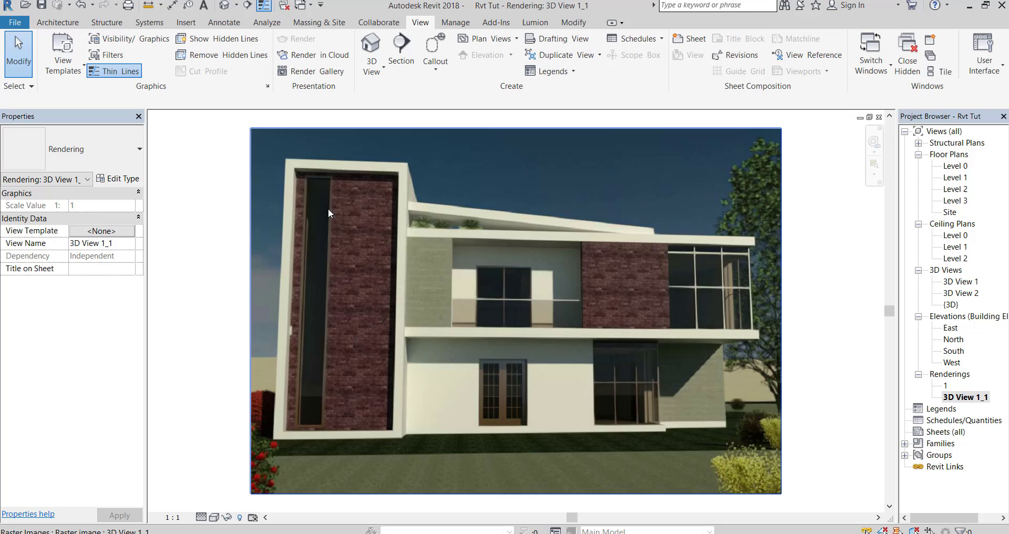